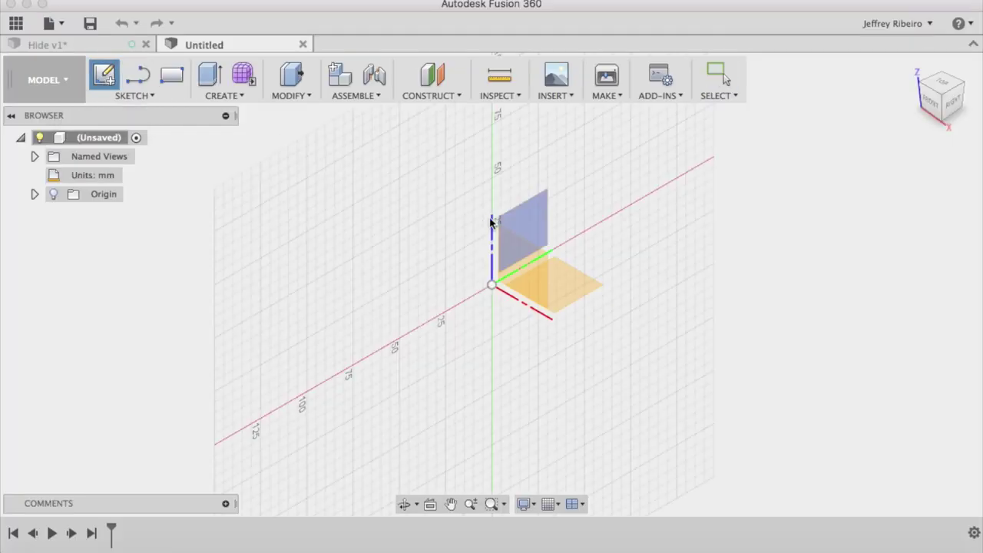
# - Sketch a 140 × 100 mm rectangle from the origin on the XY ground plane
pyautogui.click(564, 274)
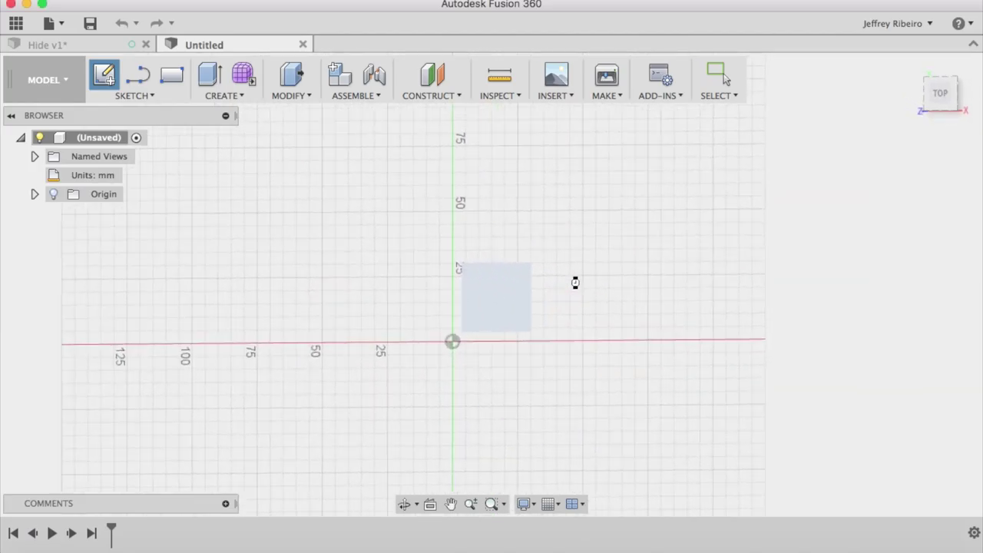
pyautogui.click(172, 74)
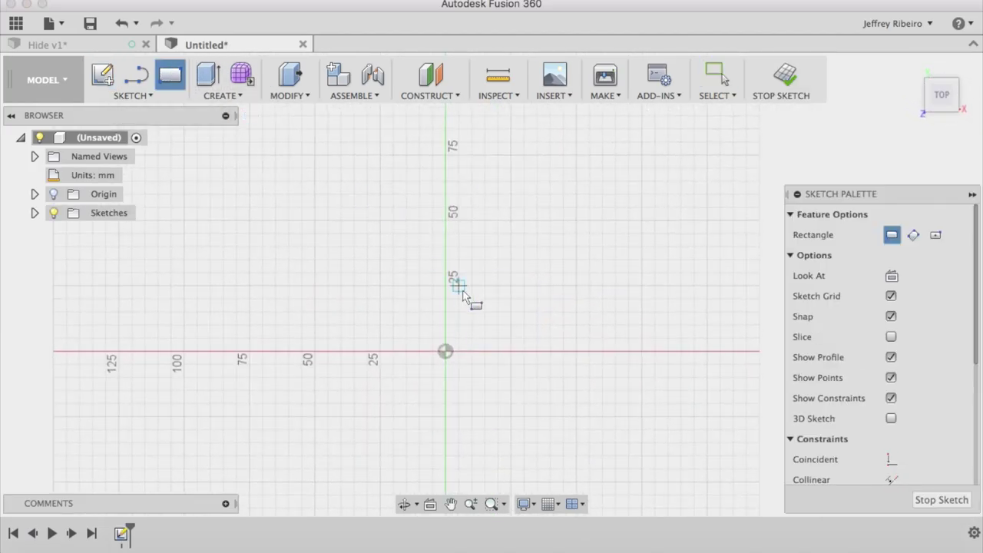
pyautogui.click(446, 352)
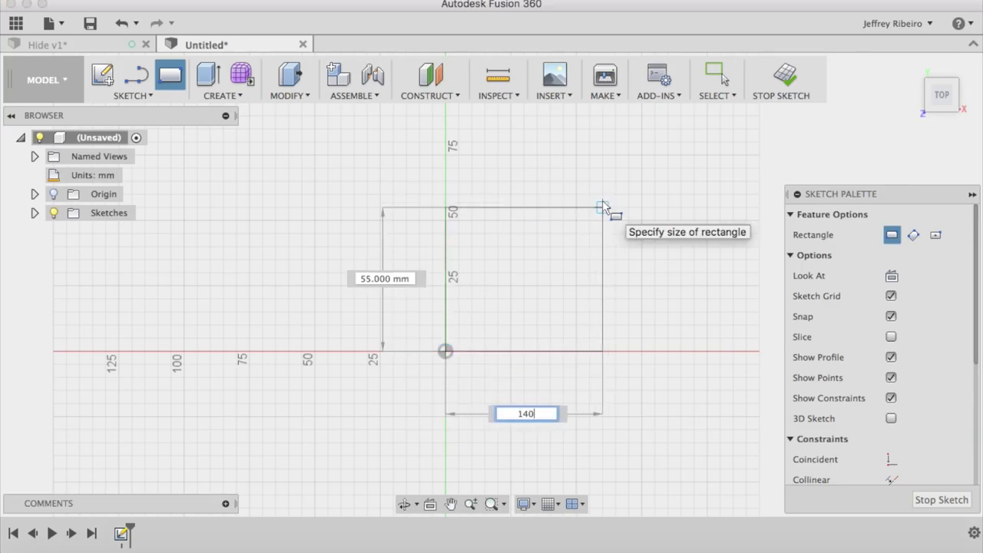
pyautogui.press('Tab')
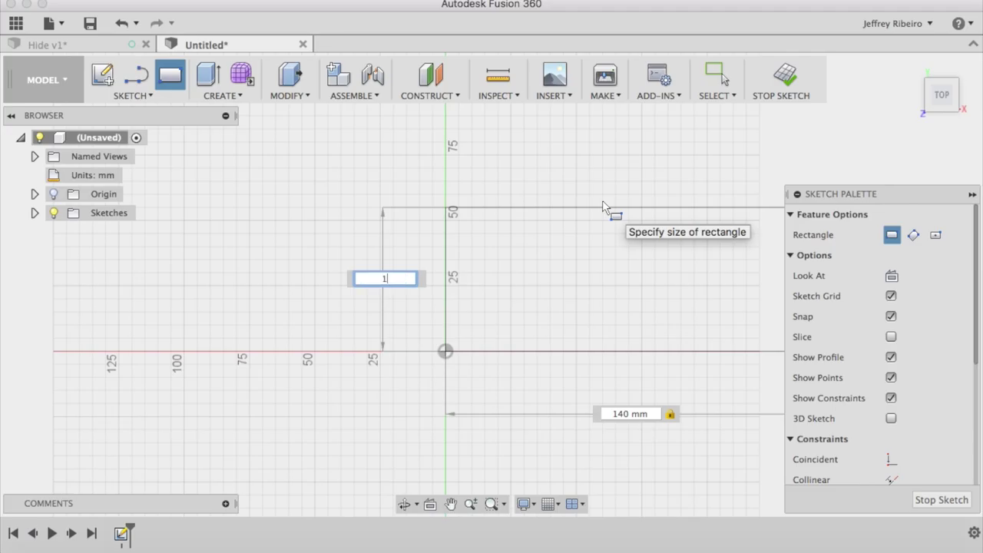
pyautogui.press('Return')
pyautogui.press('F6')
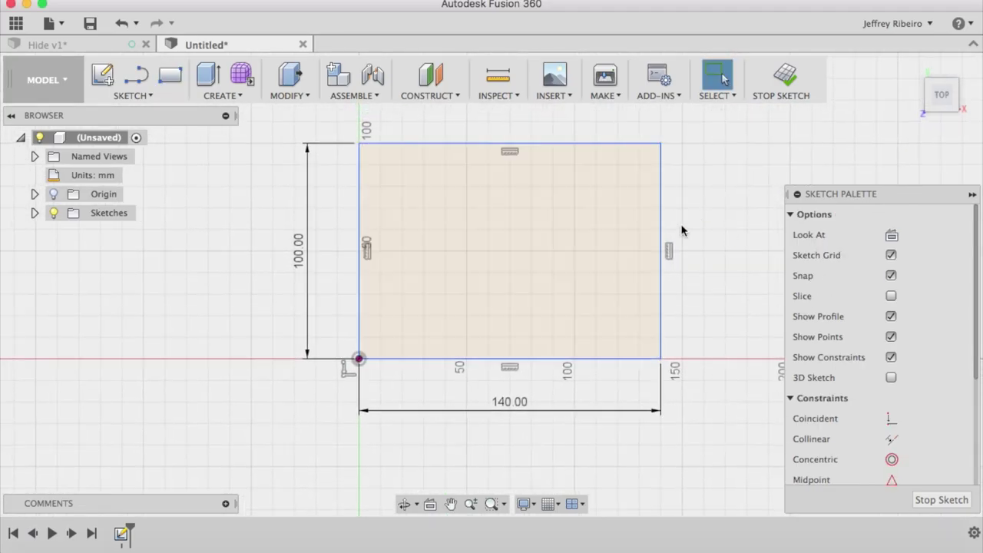
# - Extrude the rectangle 3 mm into the base plate body
pyautogui.click(206, 74)
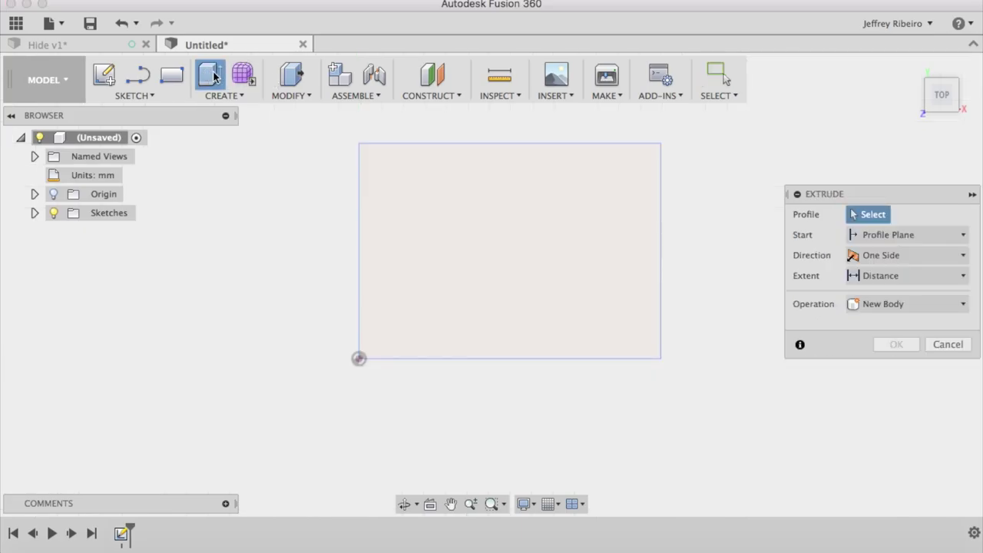
pyautogui.click(439, 201)
pyautogui.write('3')
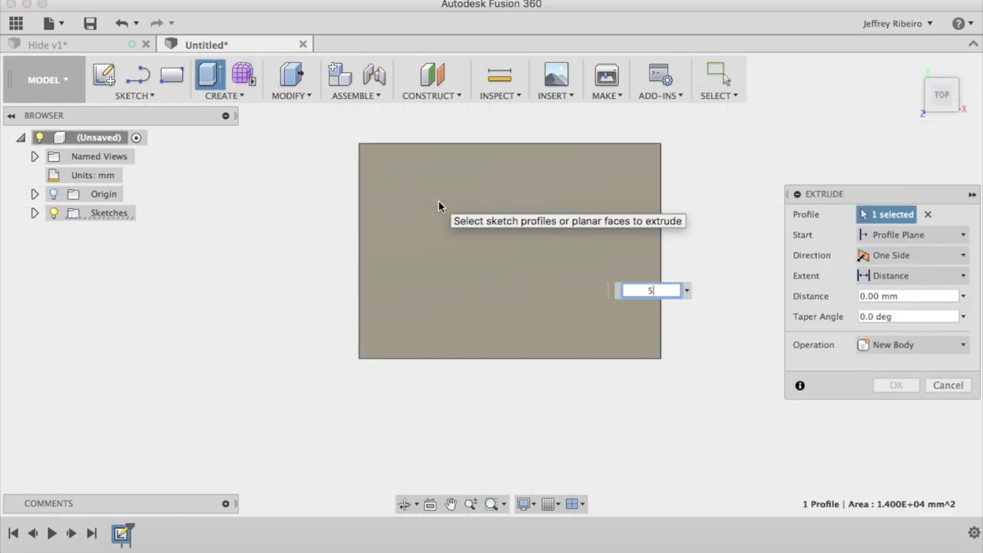
pyautogui.press('Return')
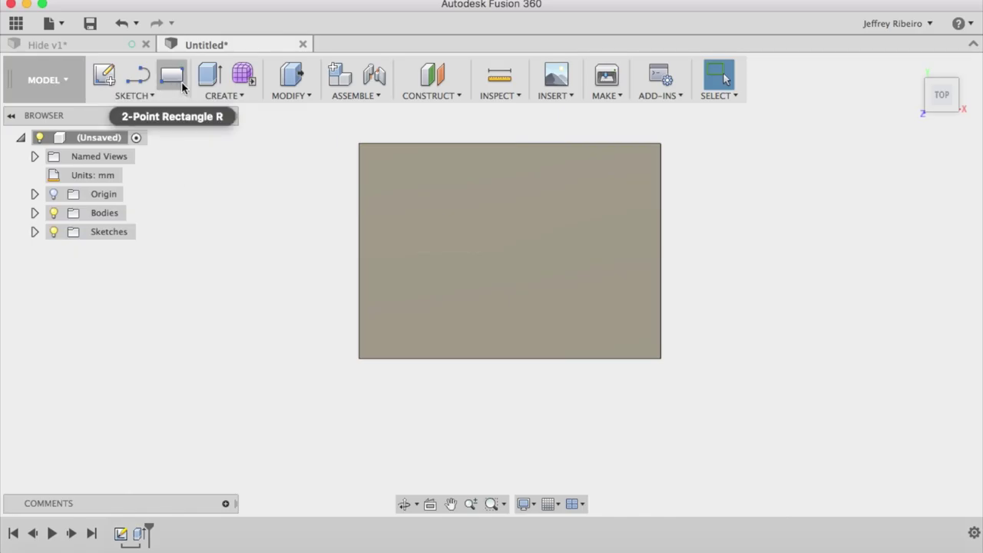
# - Sketch an inset 120 × 80 mm rectangle on the base plate's top face
pyautogui.click(103, 76)
pyautogui.click(432, 247)
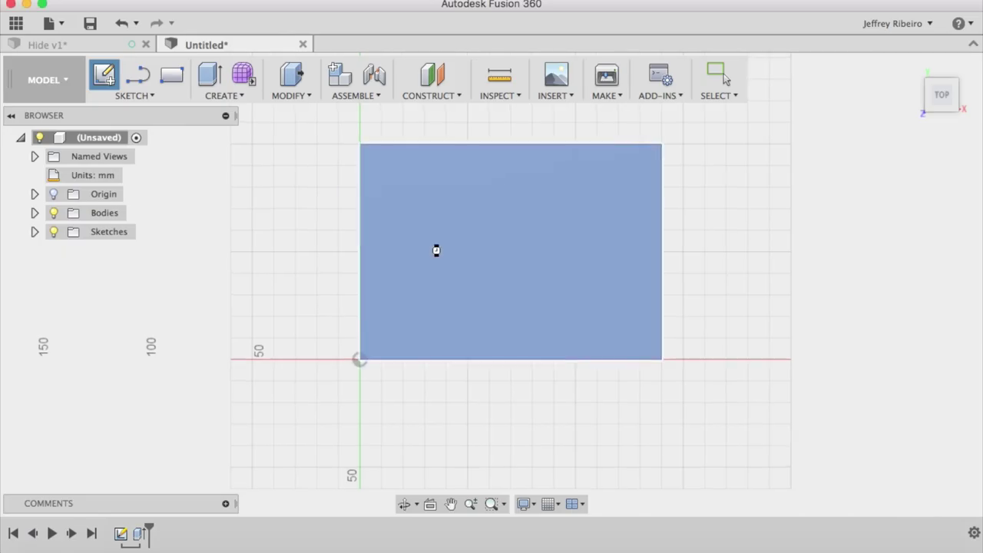
pyautogui.press('r')
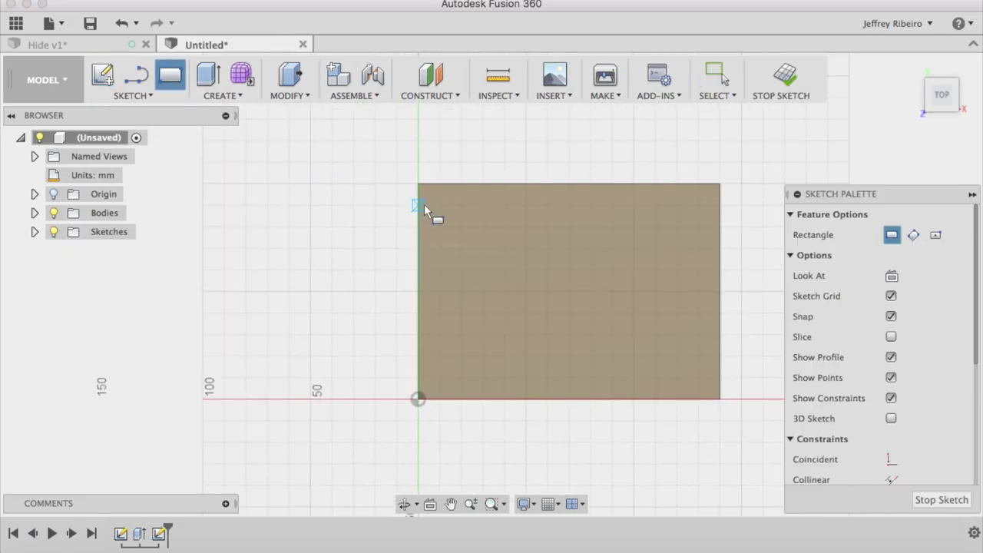
pyautogui.click(439, 205)
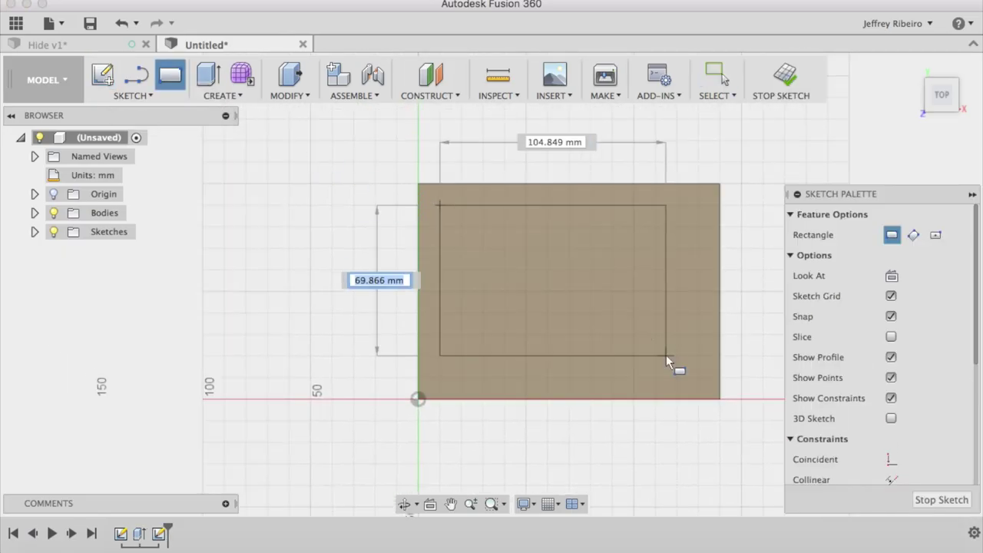
pyautogui.click(697, 378)
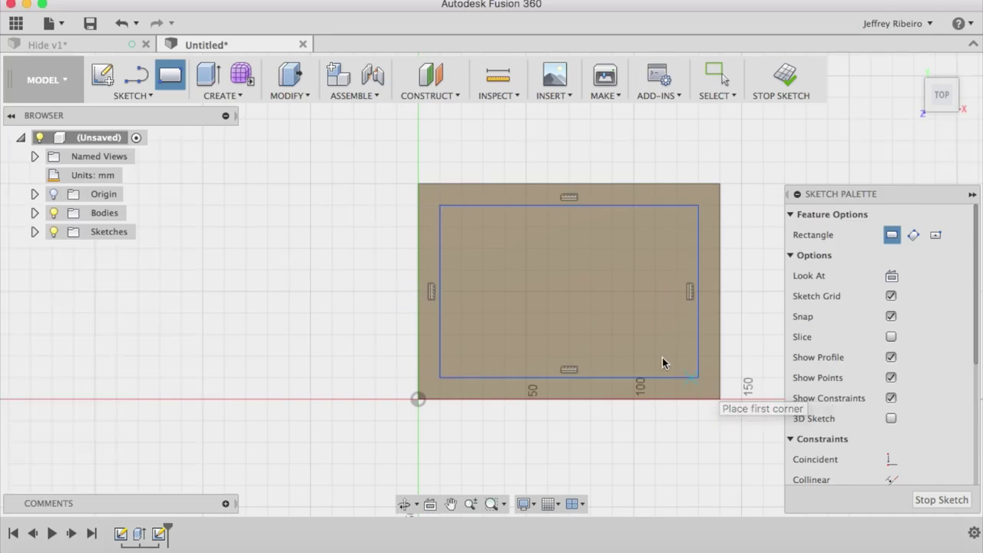
# - Extrude the inset rectangle 50 mm, joined to the plate, and view it in 3D
pyautogui.click(206, 75)
pyautogui.click(430, 231)
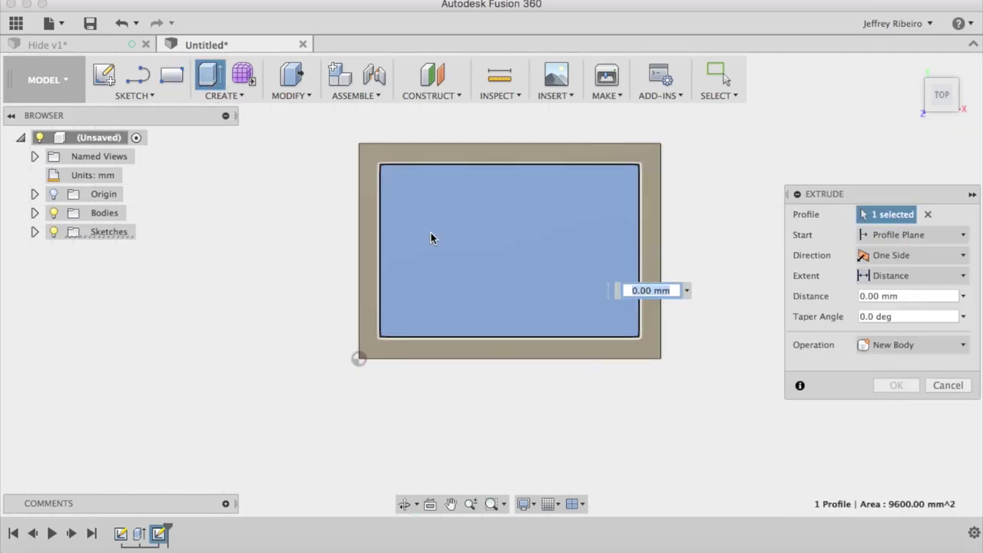
pyautogui.write('50')
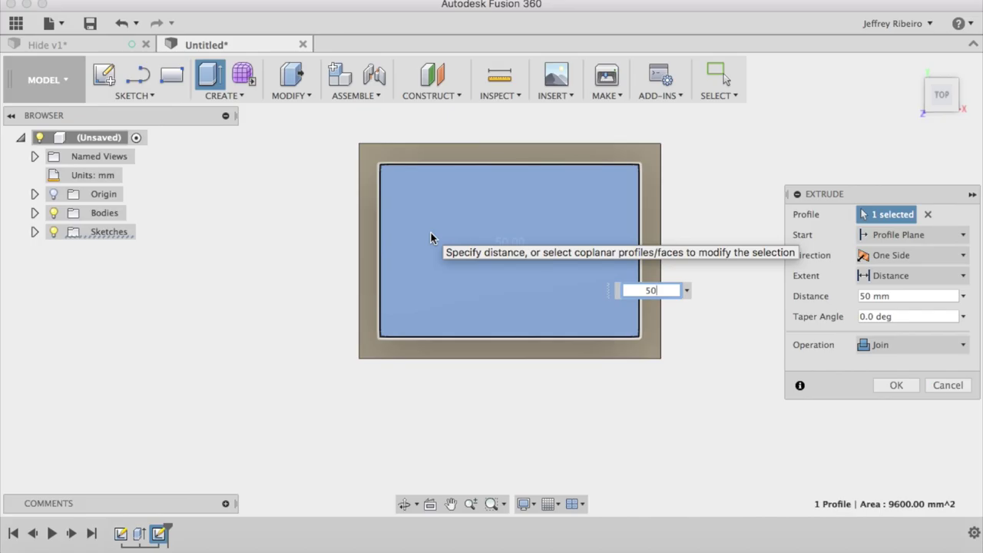
pyautogui.press('Return')
pyautogui.click(402, 504)
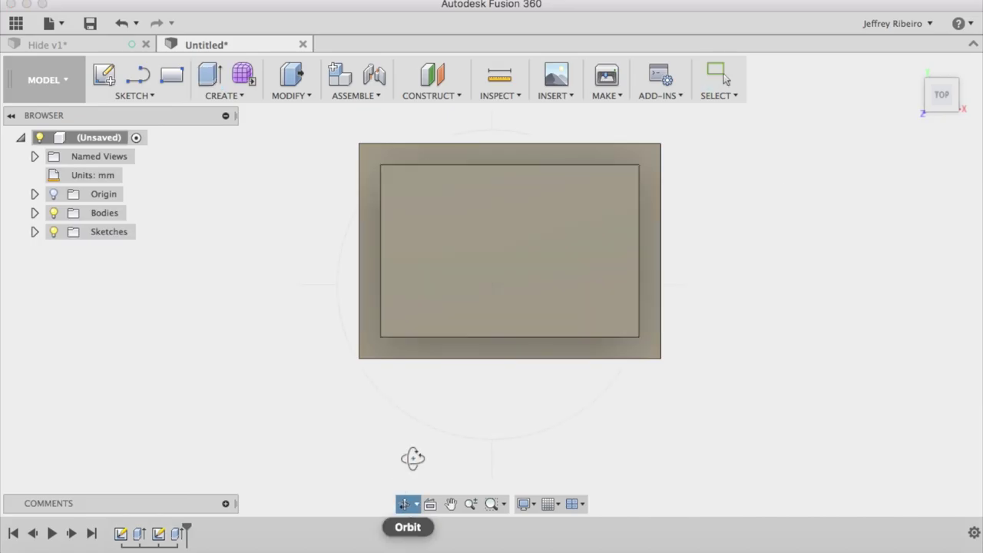
pyautogui.moveTo(473, 332); pyautogui.dragTo(343, 237)
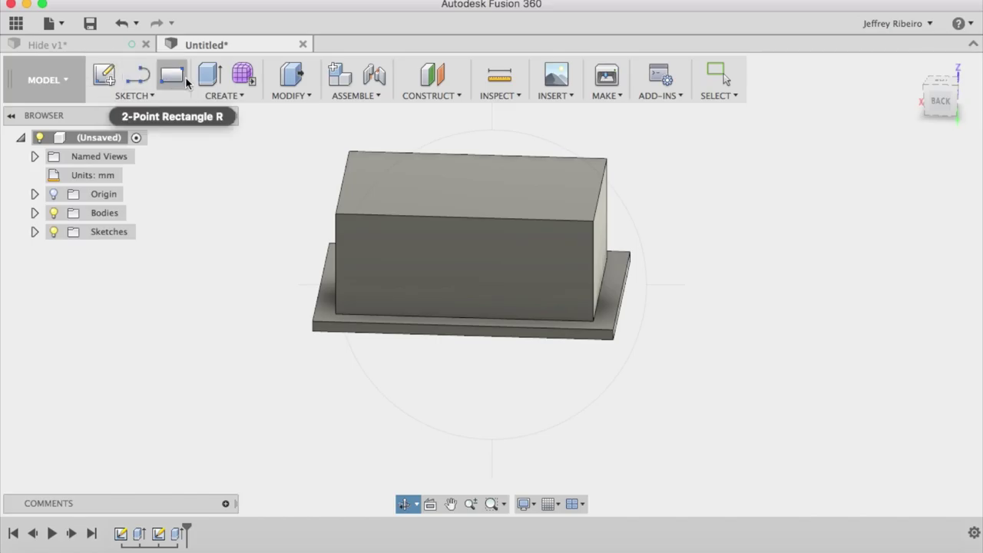
# - On the block's front face, sketch a 40 × 25 mm door rectangle from the bottom edge
pyautogui.click(103, 77)
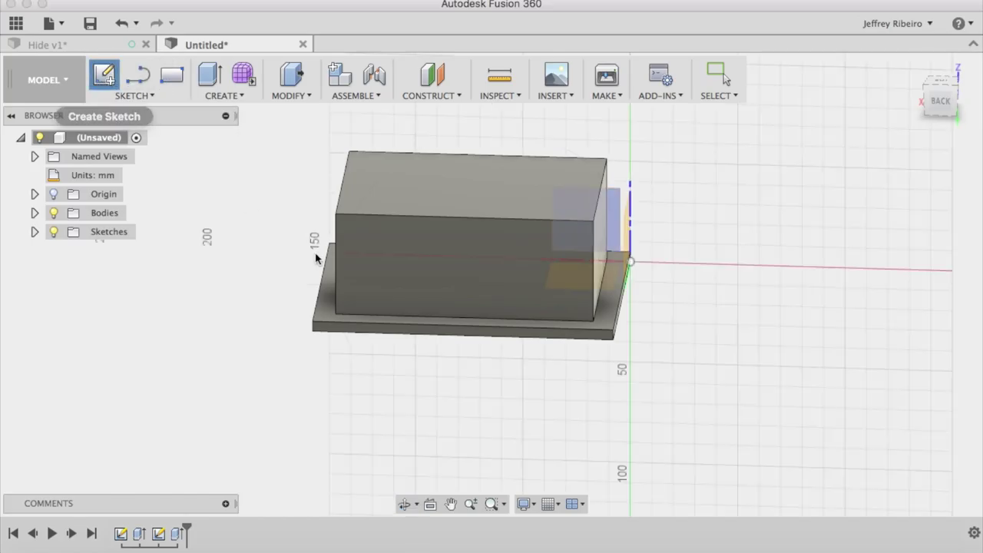
pyautogui.click(367, 333)
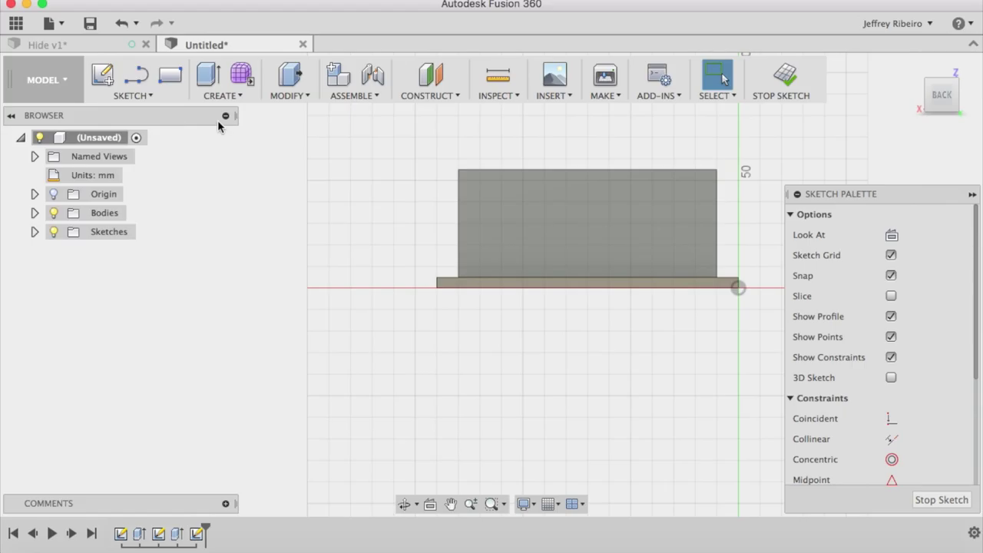
pyautogui.click(171, 75)
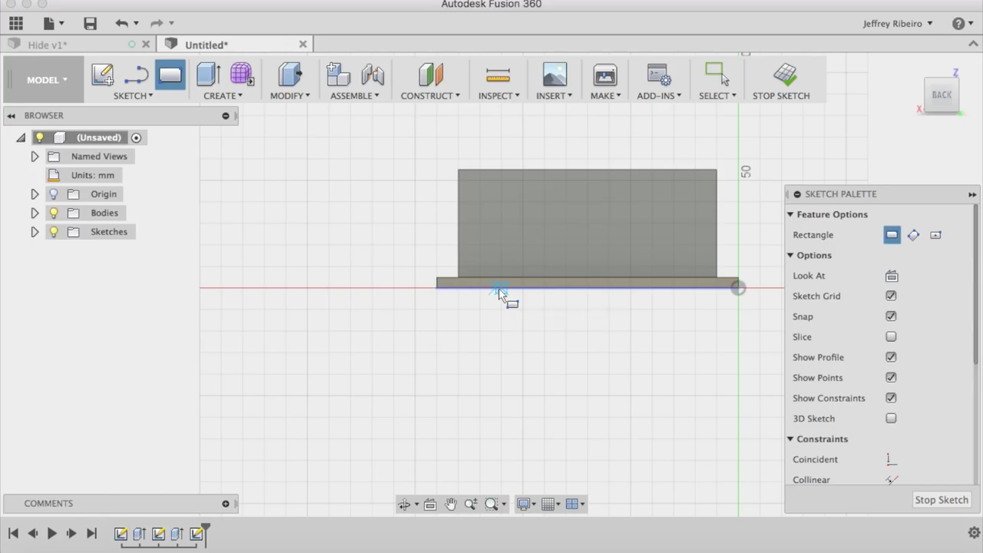
pyautogui.click(501, 288)
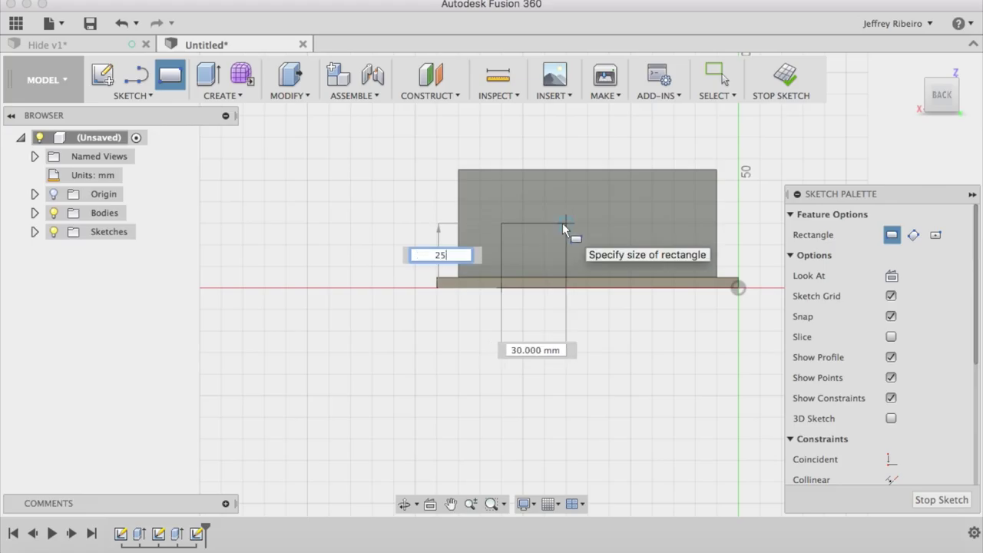
pyautogui.write('25')
pyautogui.press('Tab')
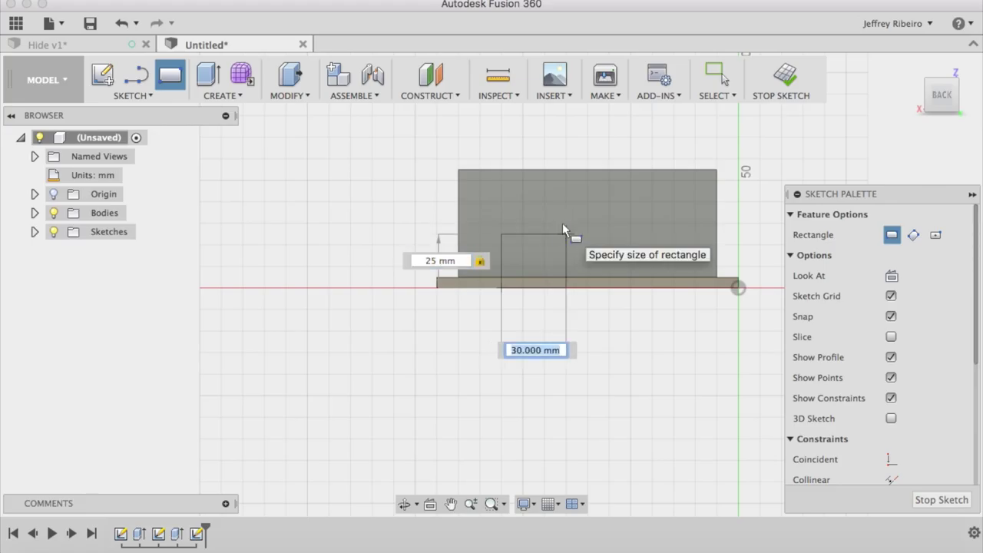
pyautogui.write('40')
pyautogui.press('Return')
pyautogui.press('Escape')
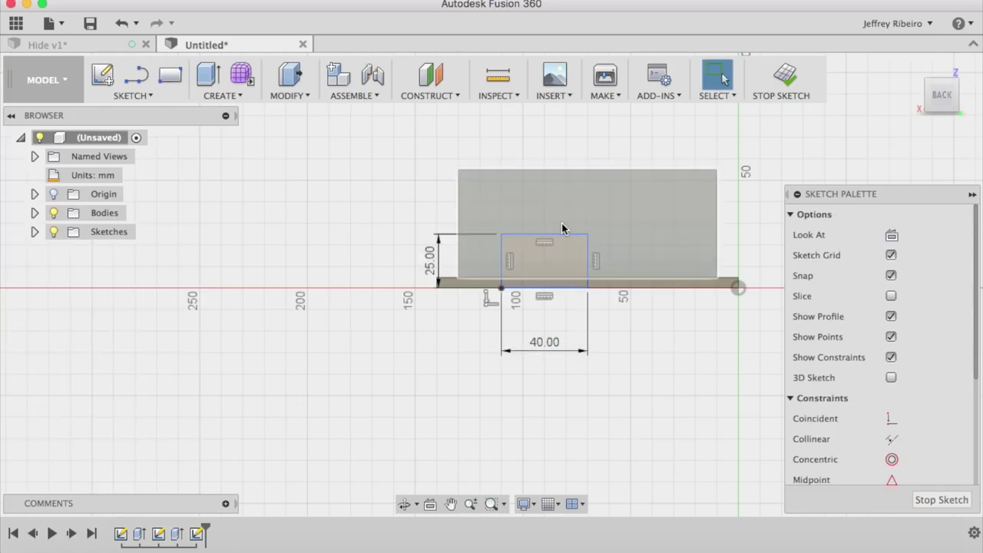
# - Cap the door with a circle on its top-edge midpoint and trim it into a semicircular arch
pyautogui.click(136, 95)
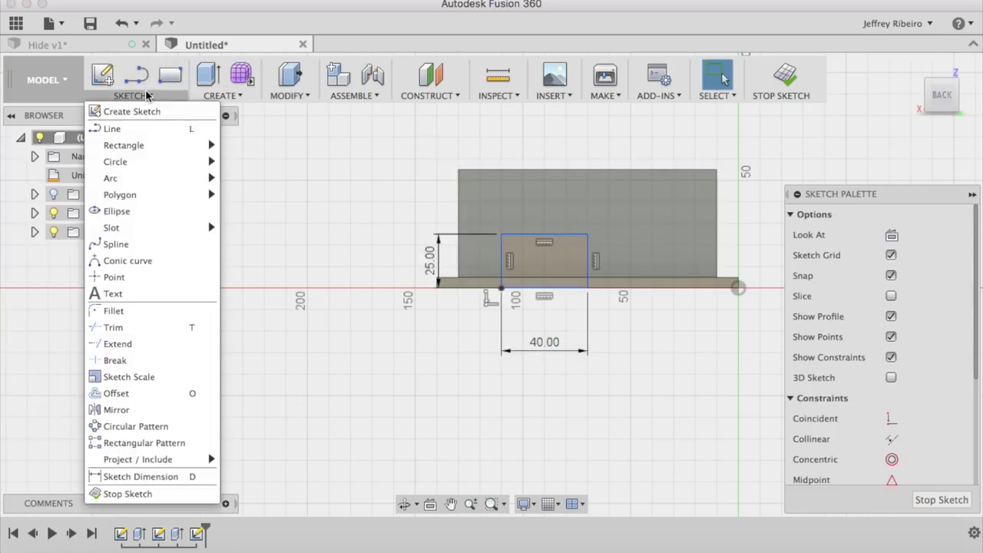
pyautogui.moveTo(141, 162)
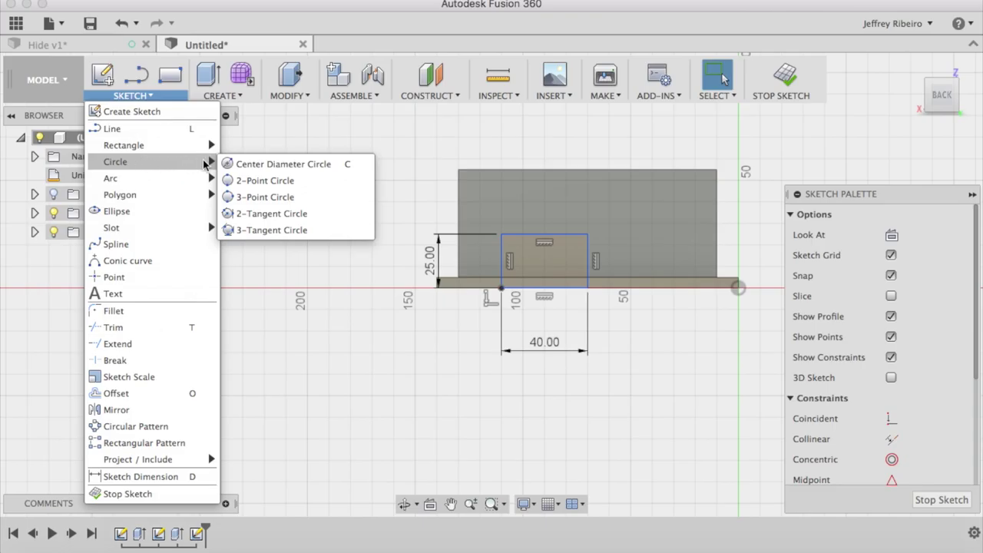
pyautogui.click(355, 165)
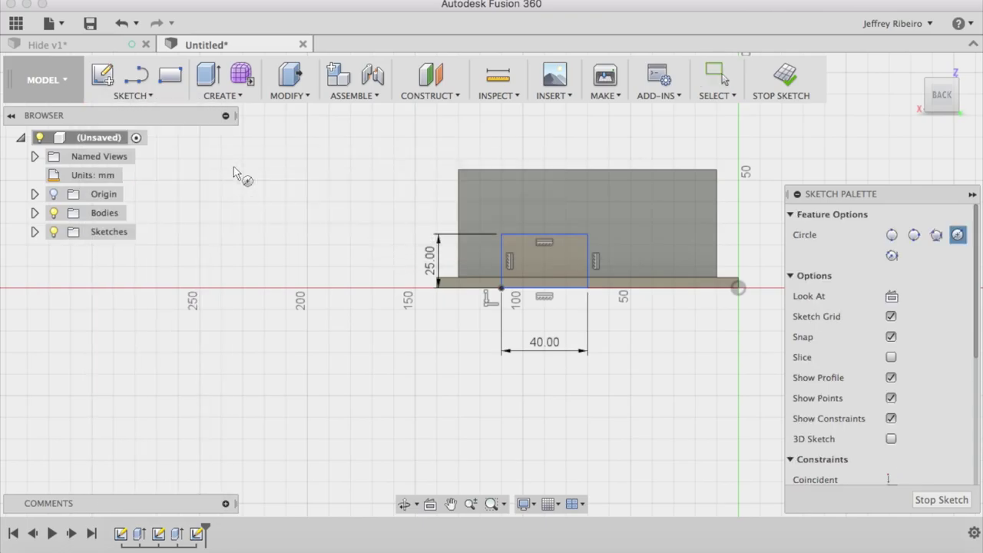
pyautogui.click(545, 237)
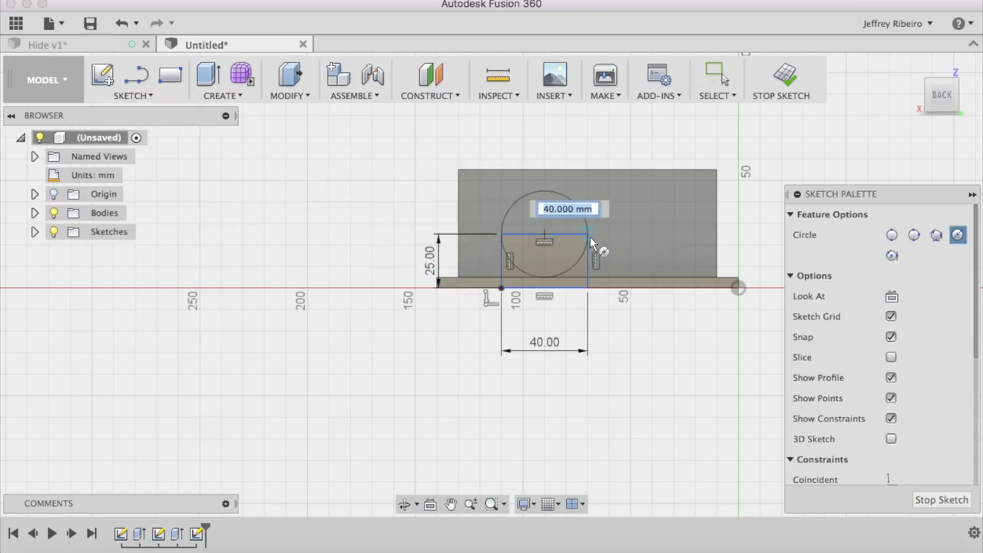
pyautogui.click(591, 244)
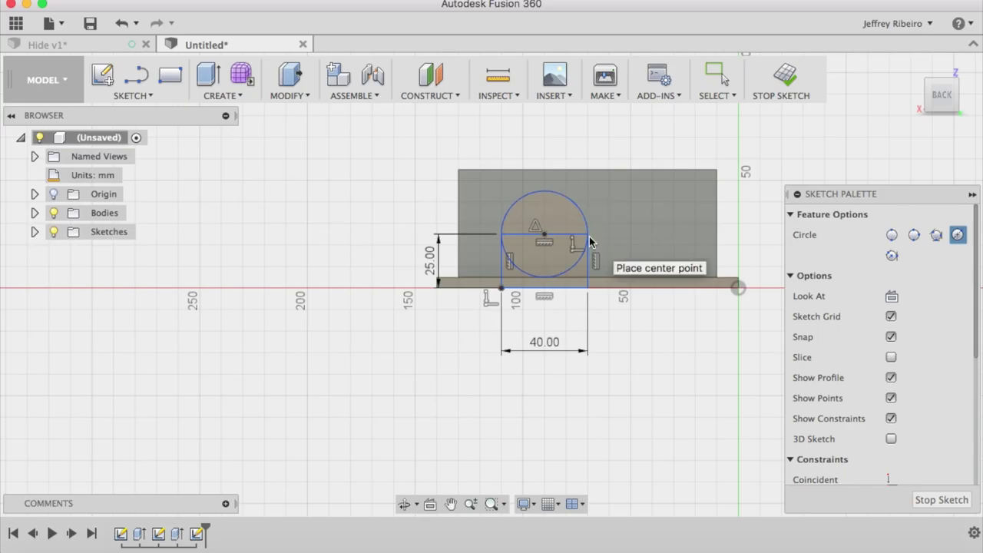
pyautogui.click(161, 97)
pyautogui.click(151, 330)
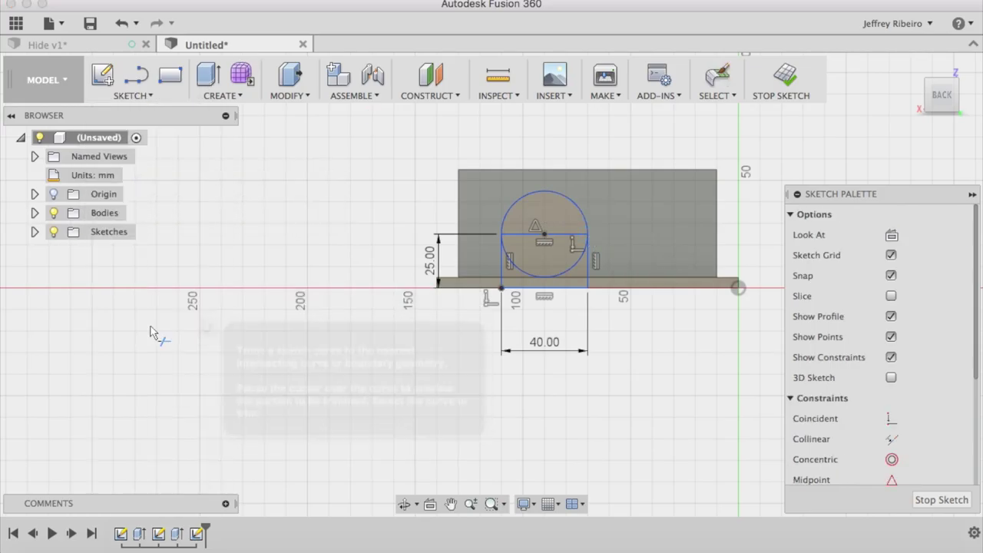
pyautogui.click(530, 241)
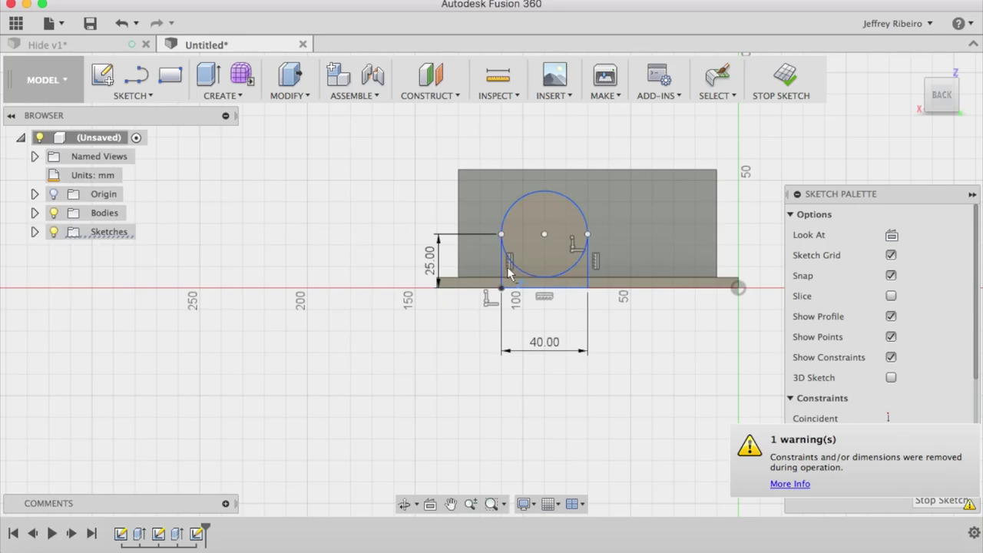
pyautogui.click(516, 269)
pyautogui.click(568, 264)
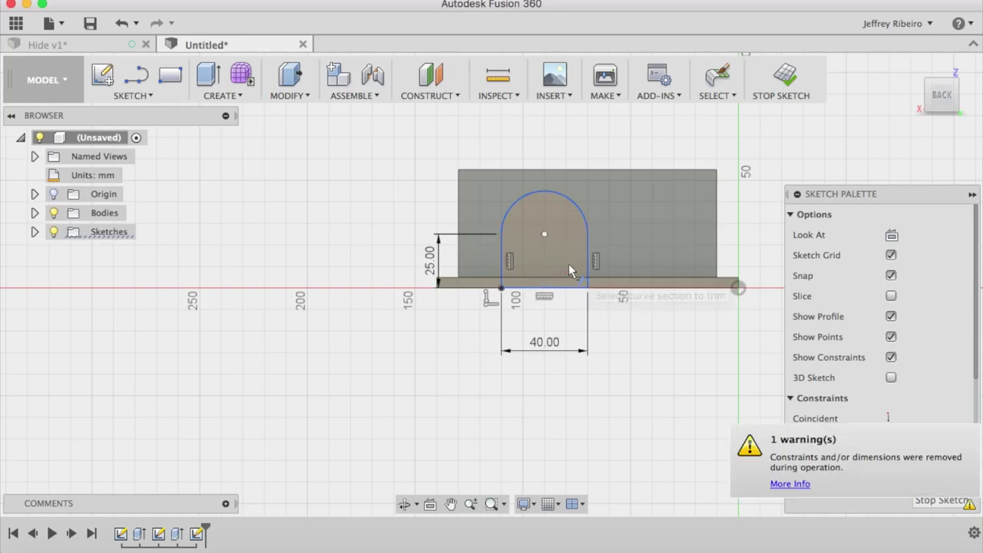
# - Extrude the arch profile To Object up to the box's front face as a Join
pyautogui.click(206, 75)
pyautogui.click(396, 303)
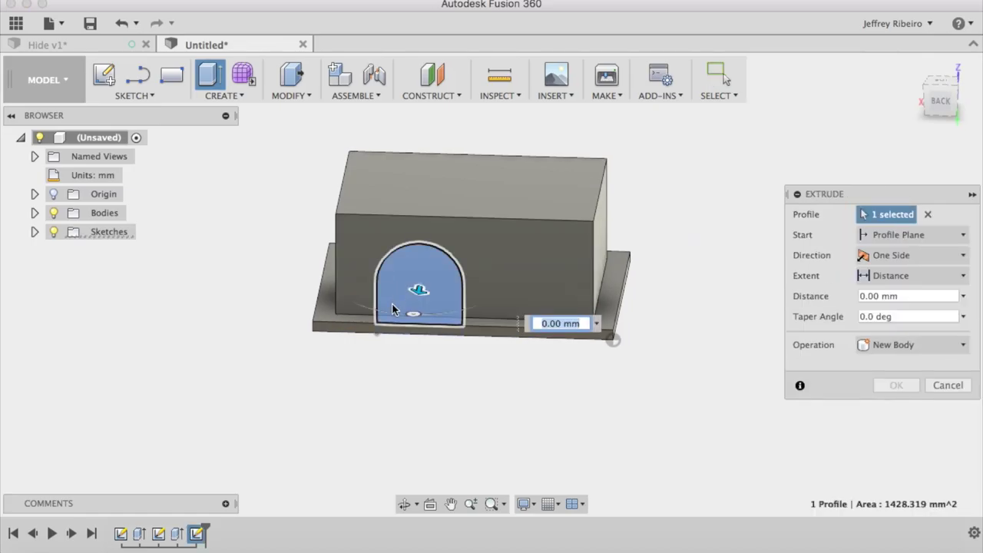
pyautogui.click(891, 277)
pyautogui.click(894, 311)
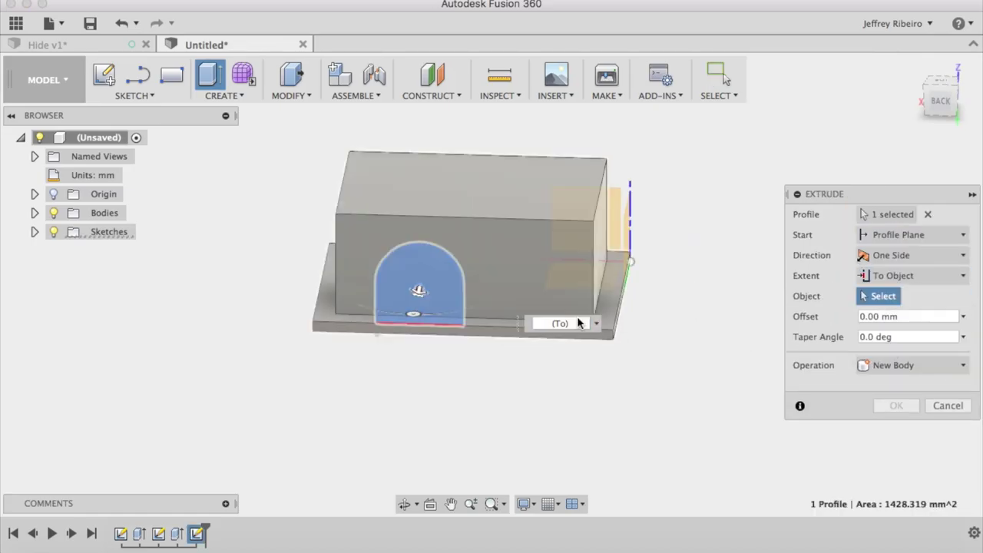
pyautogui.click(530, 285)
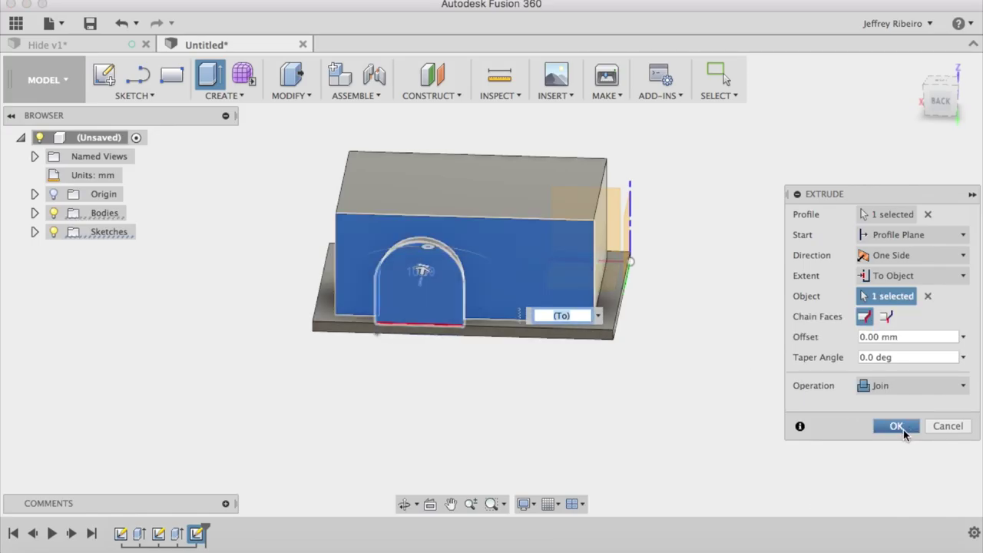
pyautogui.click(897, 427)
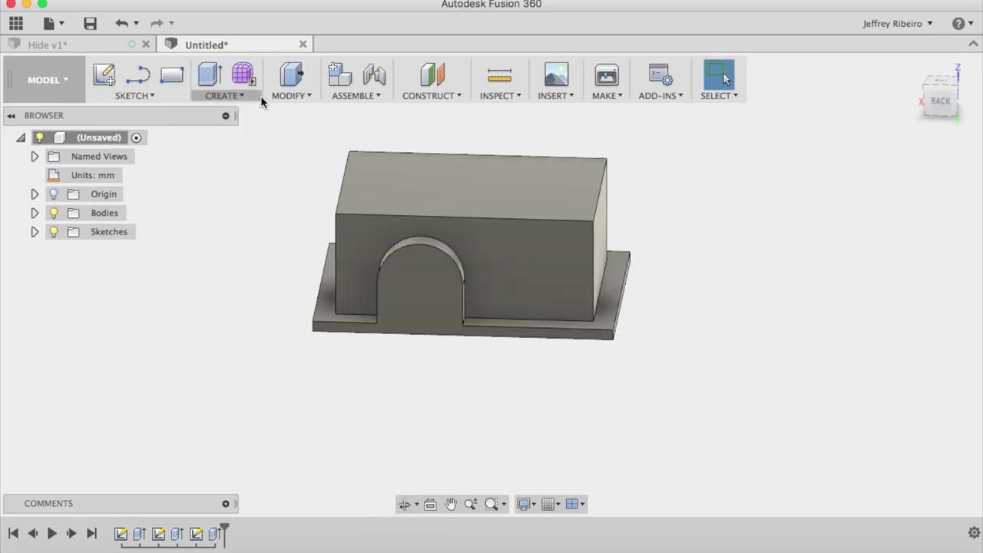
# - Draft the front and right walls 10° from the base plate's top face
pyautogui.click(289, 96)
pyautogui.click(289, 194)
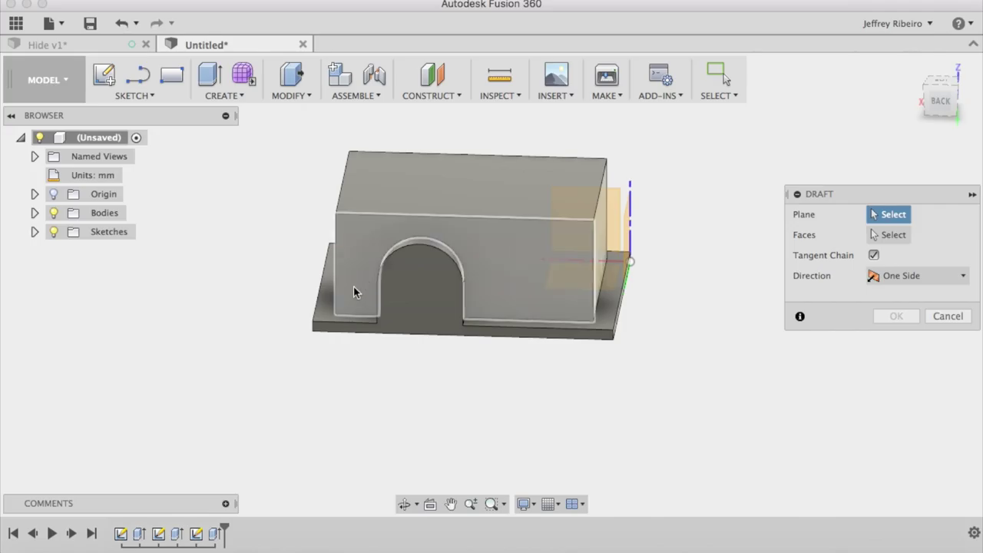
pyautogui.click(340, 316)
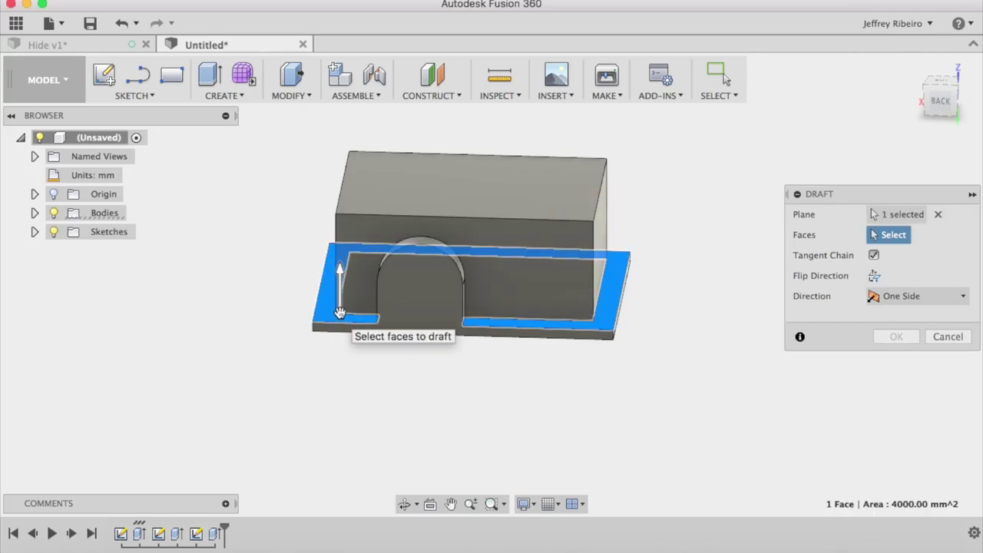
pyautogui.click(358, 285)
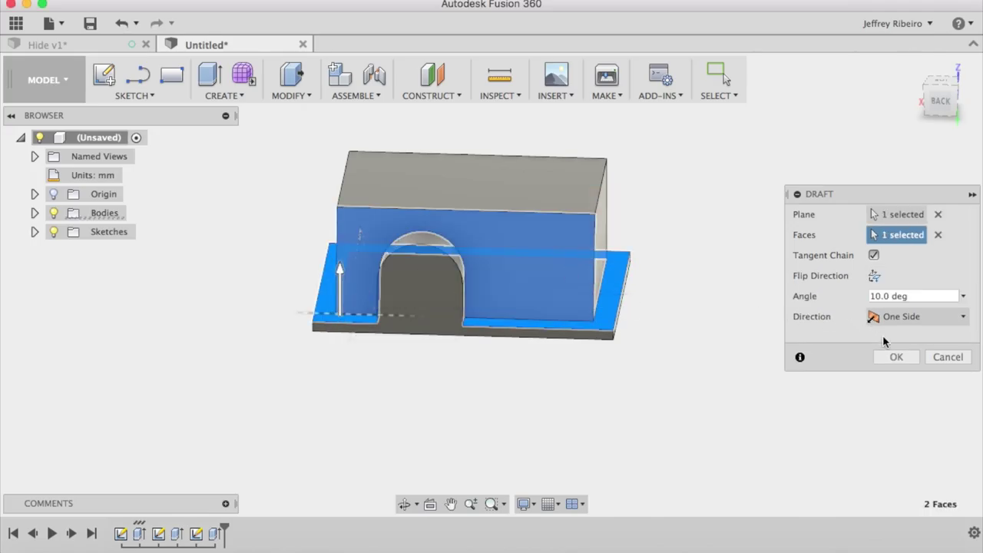
pyautogui.click(895, 358)
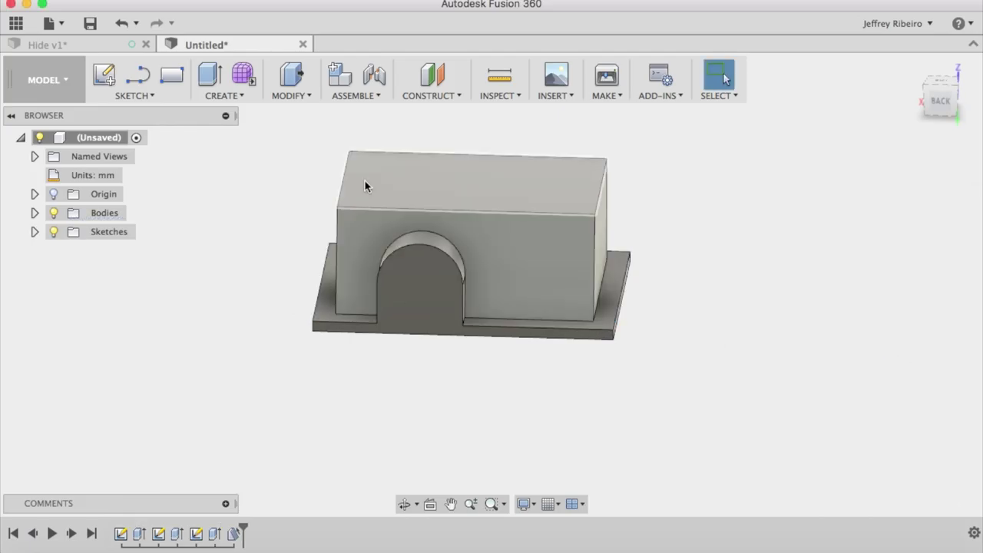
pyautogui.click(292, 84)
pyautogui.click(299, 178)
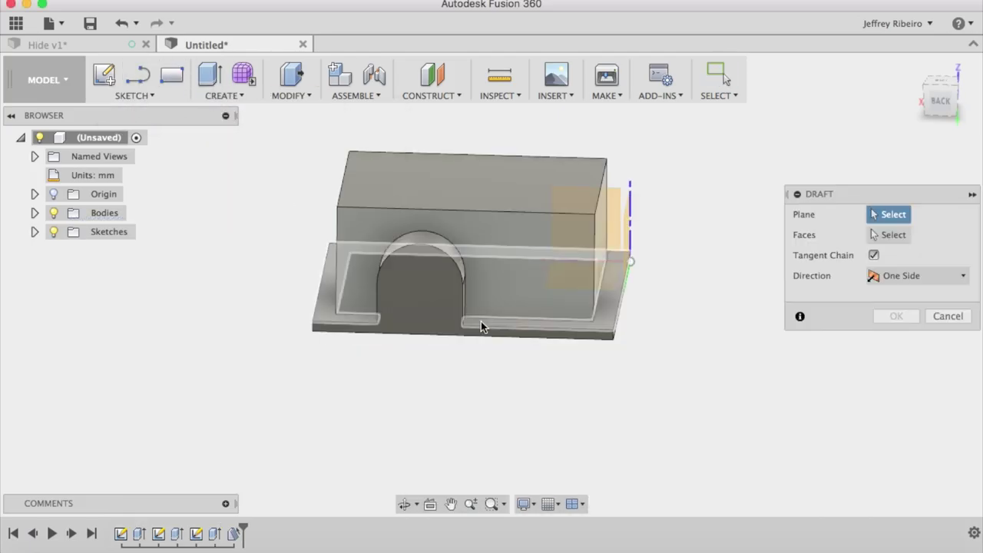
pyautogui.click(480, 321)
pyautogui.click(596, 254)
pyautogui.click(895, 358)
# - Draft the left and remaining walls 10° from the base plate, ending on the underside
pyautogui.click(406, 511)
pyautogui.moveTo(461, 369); pyautogui.dragTo(500, 358)
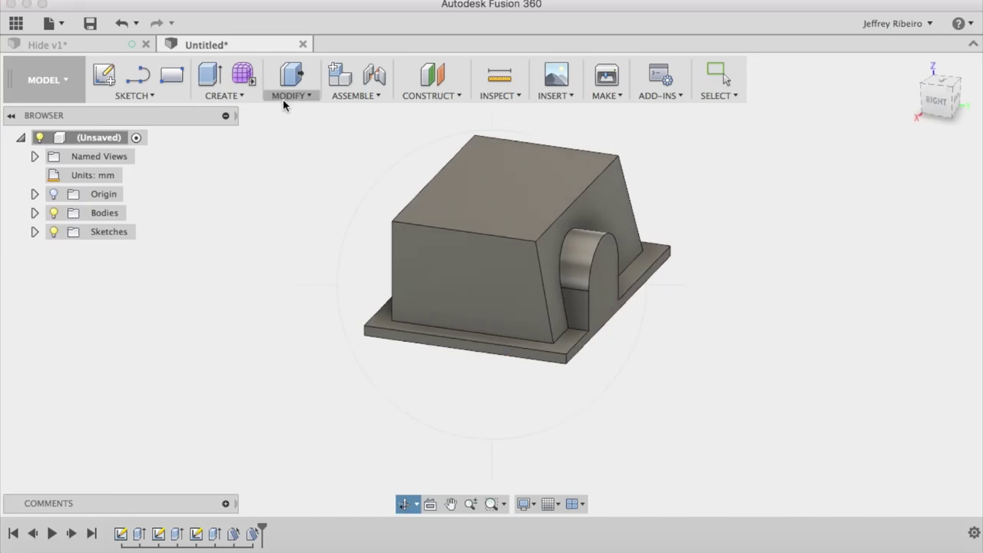
pyautogui.click(283, 95)
pyautogui.click(308, 196)
pyautogui.click(422, 287)
pyautogui.click(422, 291)
pyautogui.click(895, 337)
pyautogui.click(405, 504)
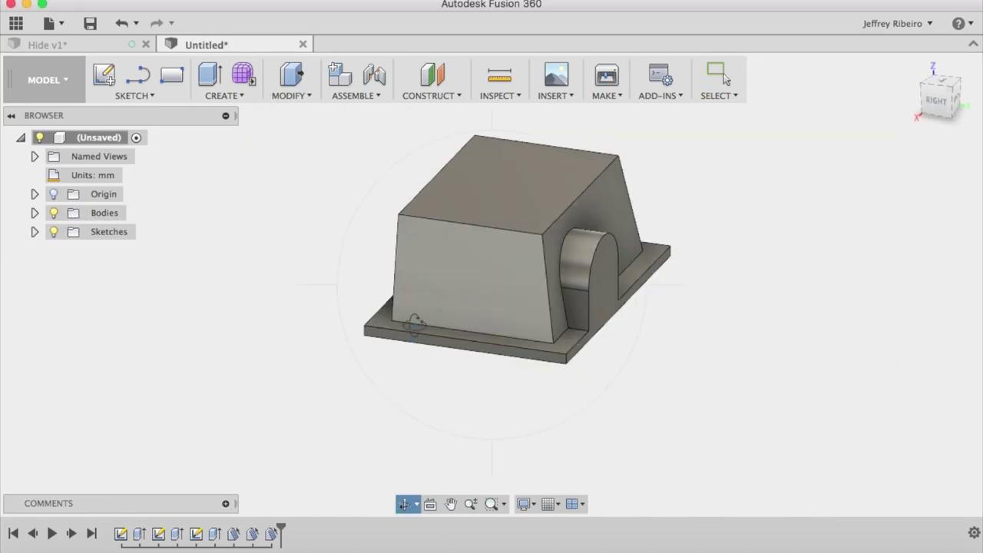
pyautogui.moveTo(412, 325); pyautogui.dragTo(488, 336)
pyautogui.click(293, 93)
pyautogui.click(292, 193)
pyautogui.click(430, 291)
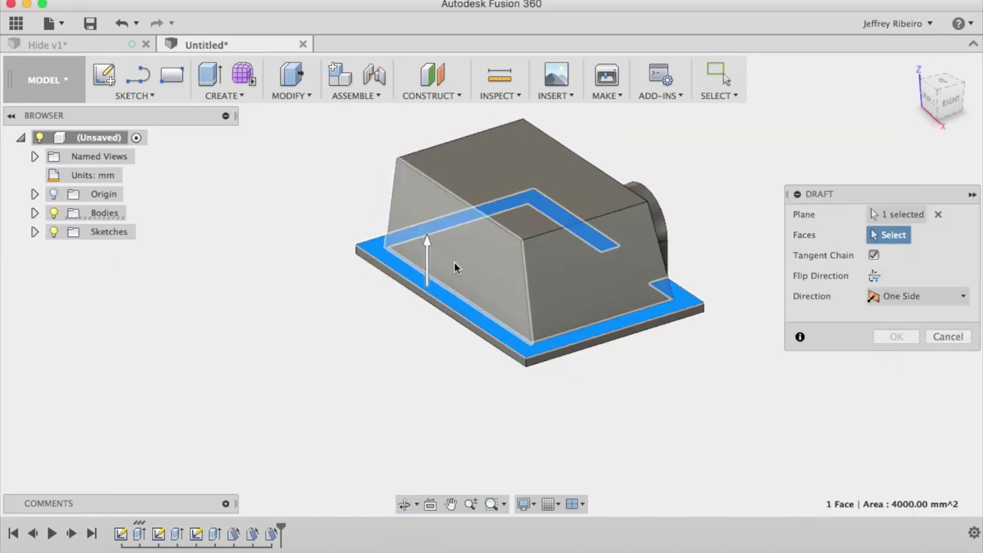
pyautogui.click(454, 268)
pyautogui.click(893, 335)
pyautogui.click(406, 504)
pyautogui.moveTo(563, 307); pyautogui.dragTo(295, 197)
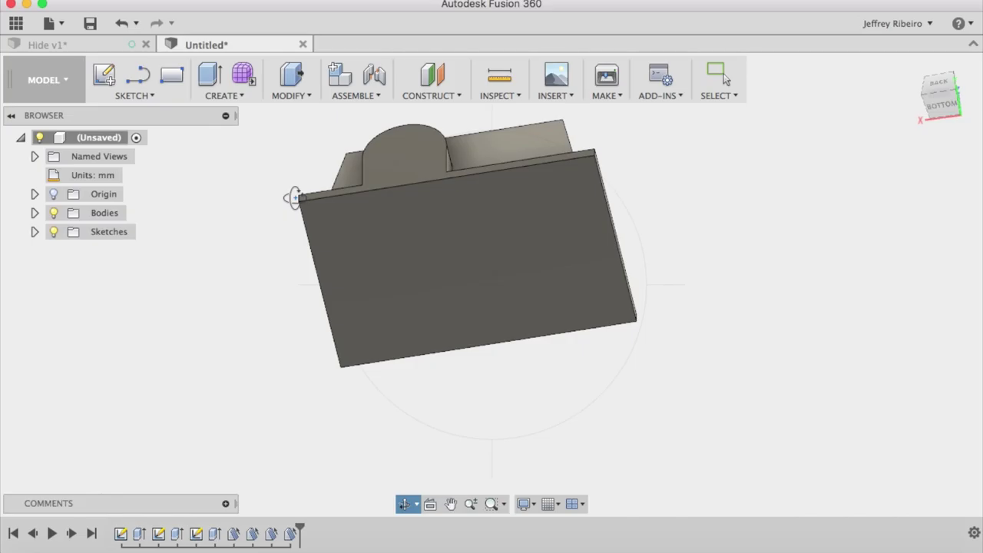
# - Shell the hide through its bottom face with 5 mm inside thickness, then return to front view
pyautogui.click(286, 94)
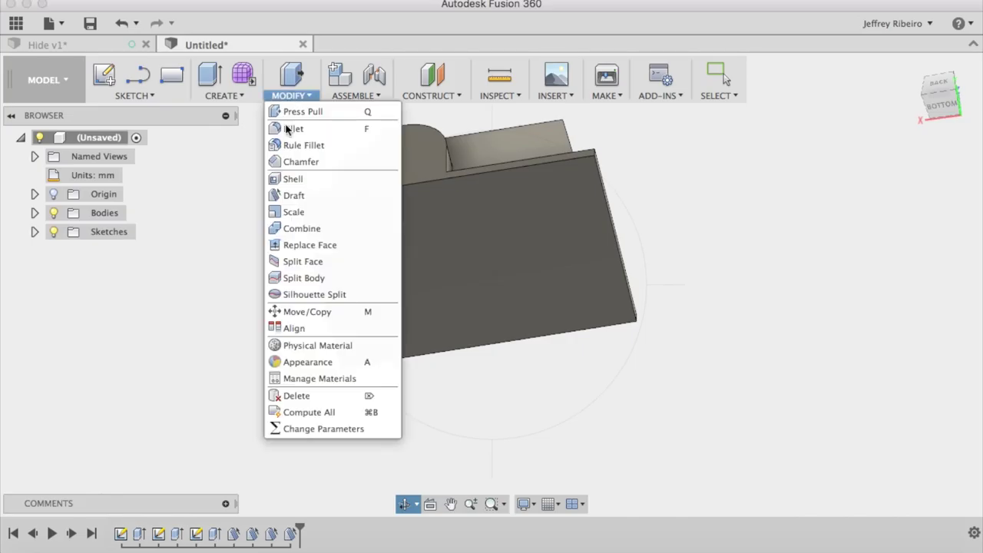
pyautogui.click(300, 181)
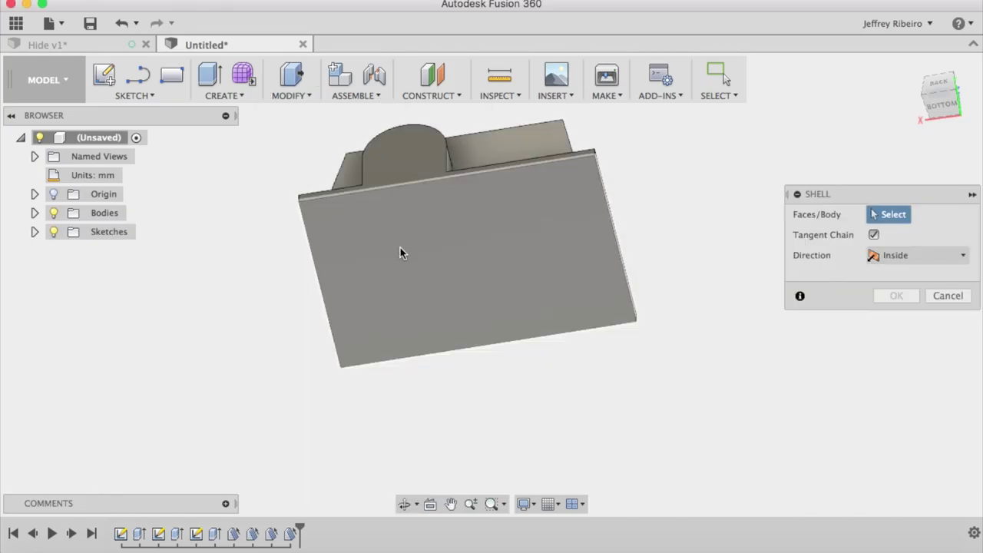
pyautogui.click(400, 248)
pyautogui.write('5')
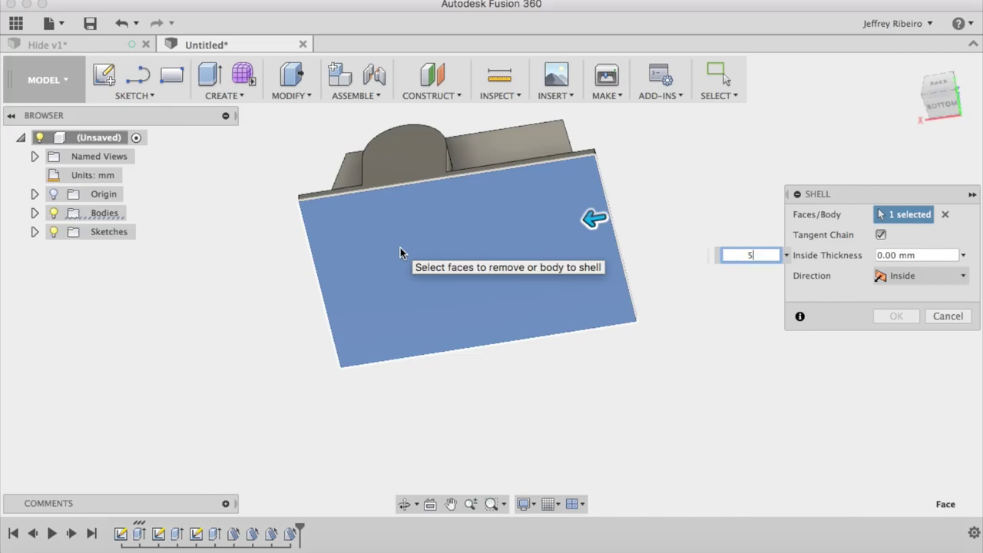
pyautogui.press('Return')
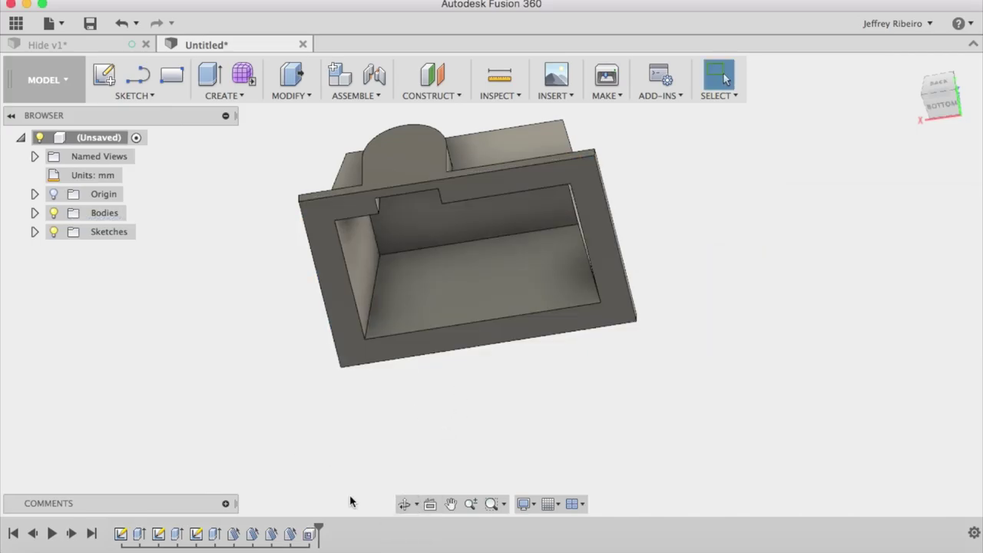
pyautogui.click(404, 507)
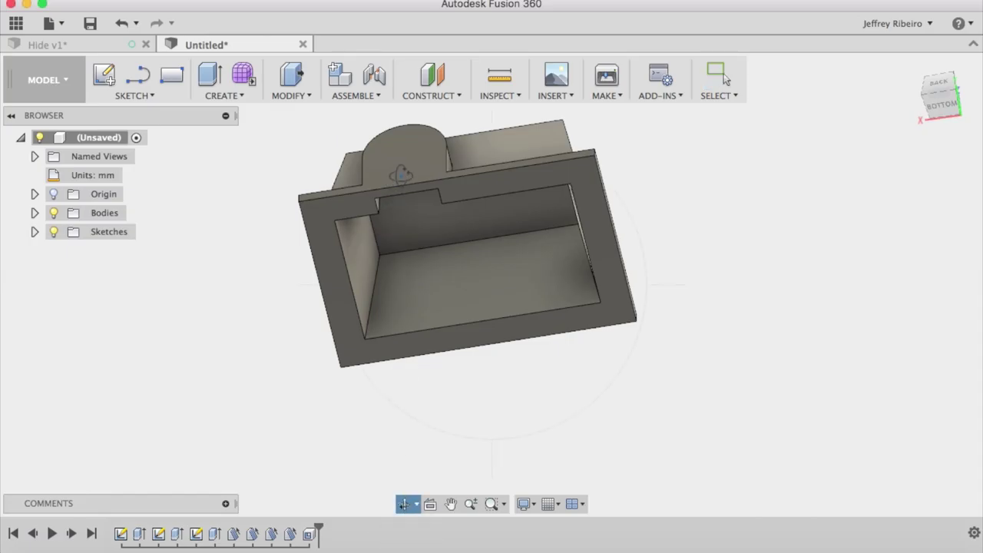
pyautogui.moveTo(400, 175); pyautogui.dragTo(415, 254)
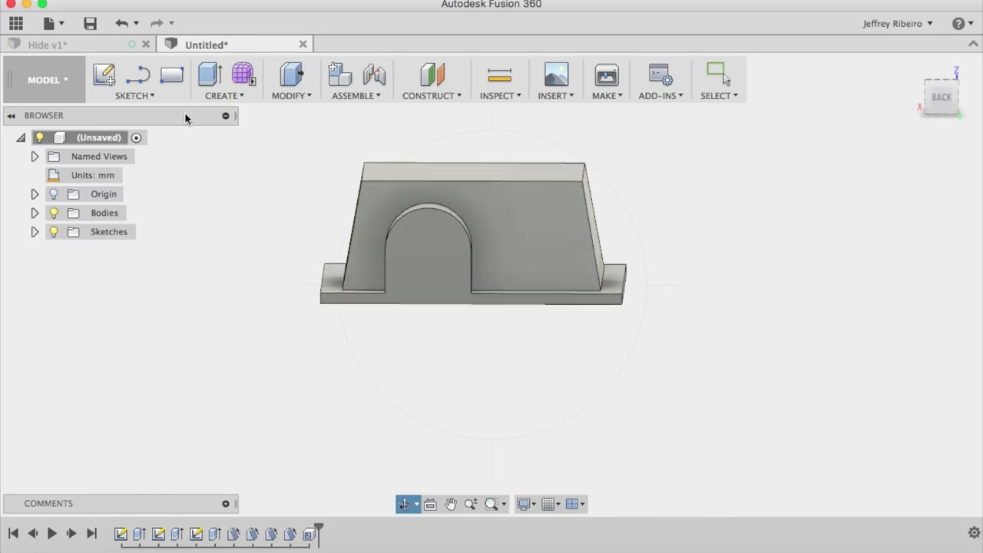
# - Sketch a 30 × 25 mm door rectangle on the arch's front face from the base line
pyautogui.click(104, 73)
pyautogui.click(415, 233)
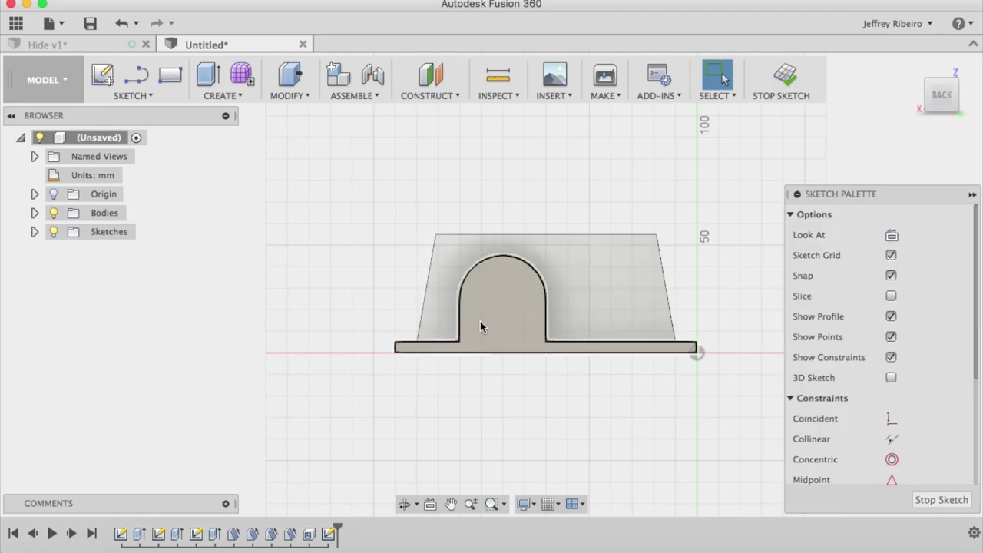
pyautogui.click(163, 86)
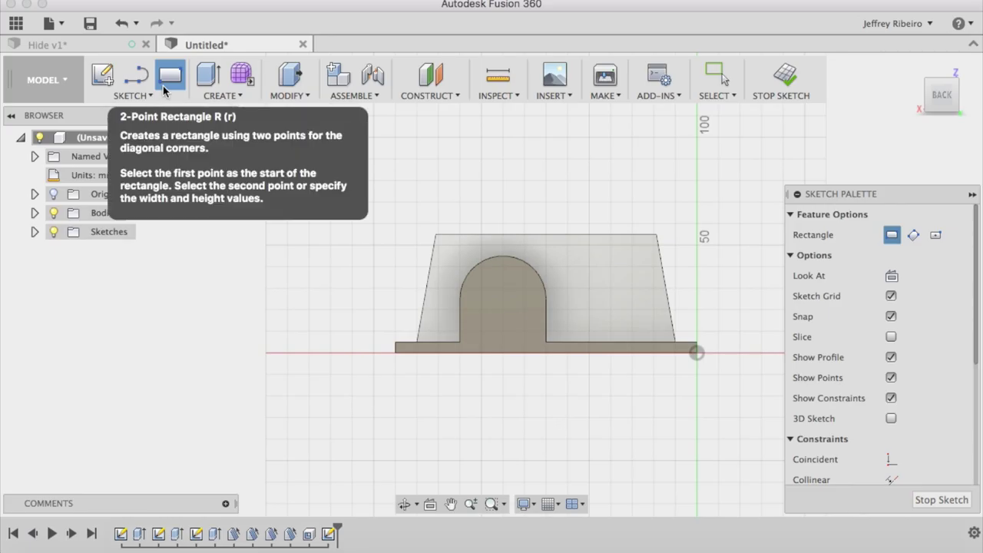
pyautogui.click(471, 353)
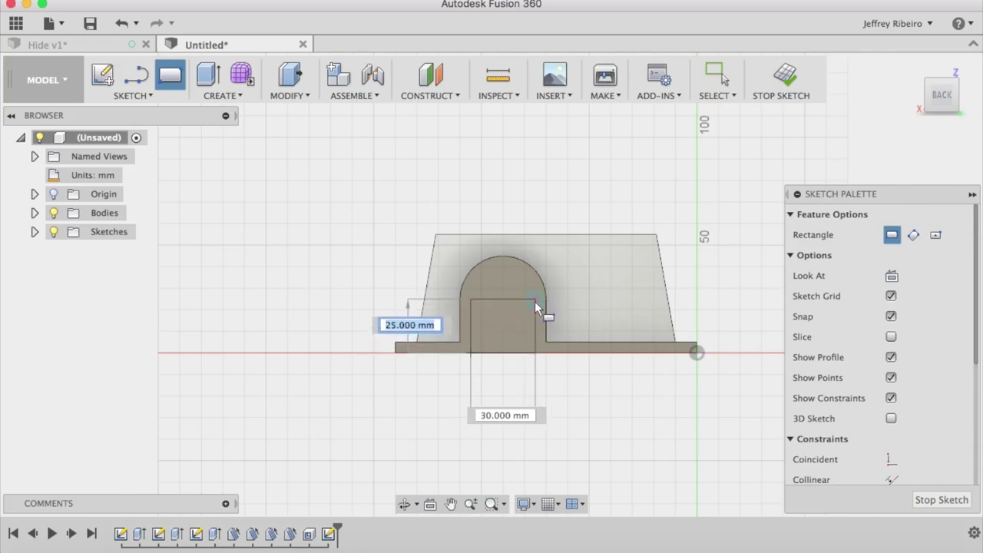
pyautogui.click(536, 299)
pyautogui.click(132, 96)
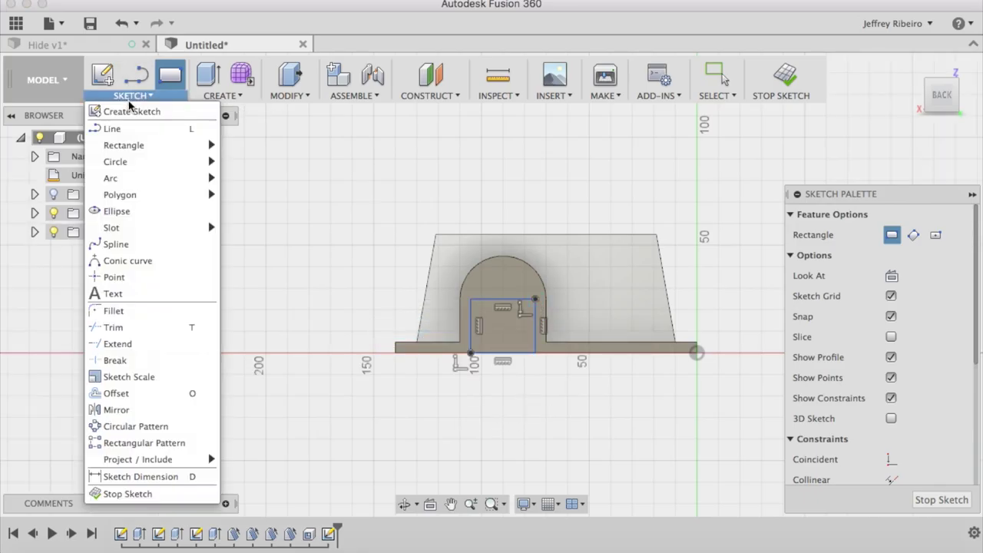
pyautogui.click(504, 305)
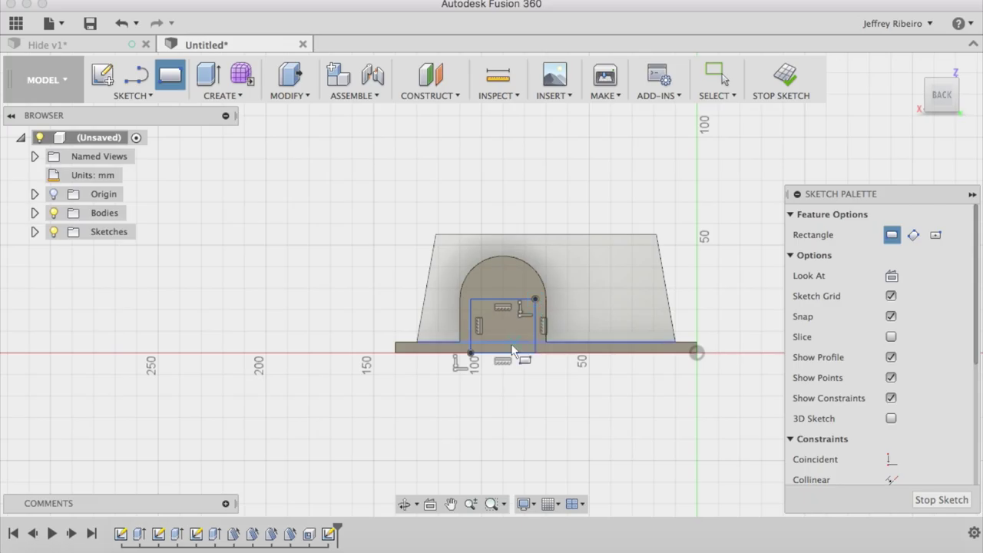
# - Add a door-width circle on the top edge and trim it into an arched doorway
pyautogui.click(134, 98)
pyautogui.click(254, 163)
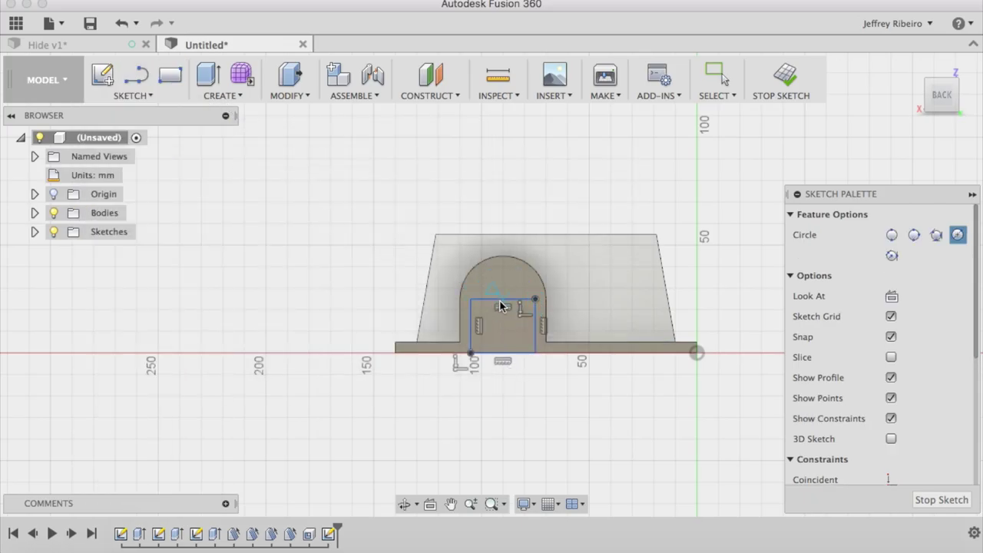
pyautogui.click(503, 304)
pyautogui.click(536, 301)
pyautogui.click(132, 95)
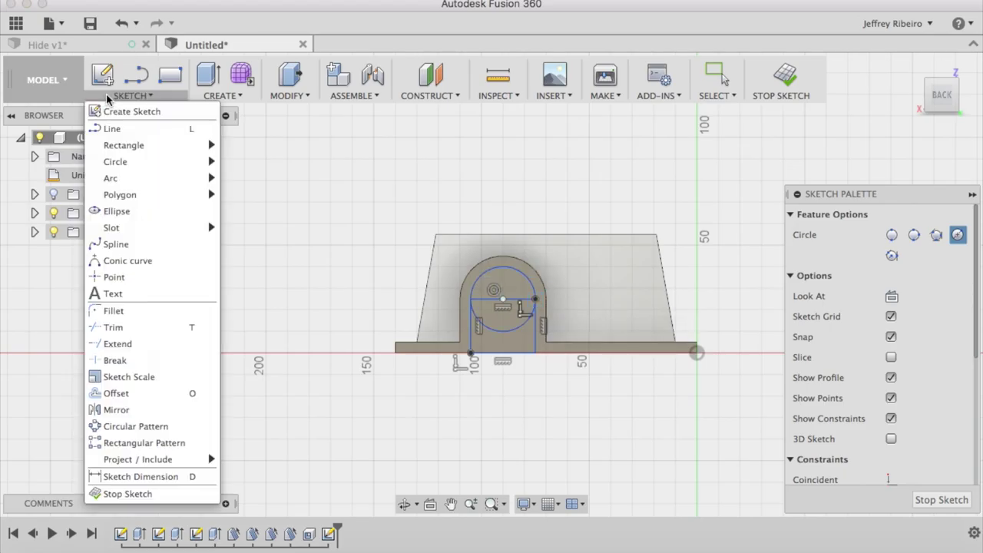
pyautogui.click(123, 328)
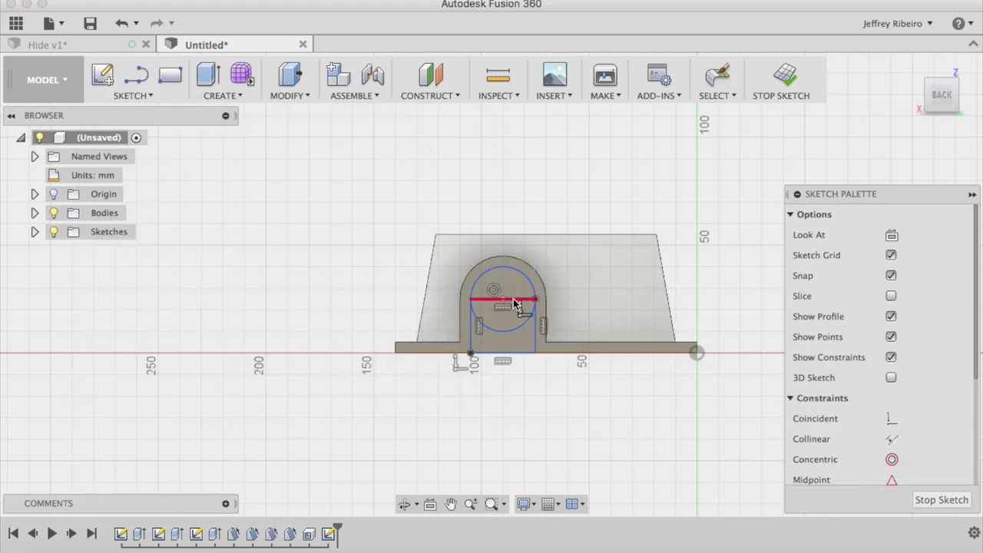
pyautogui.click(510, 301)
pyautogui.click(522, 329)
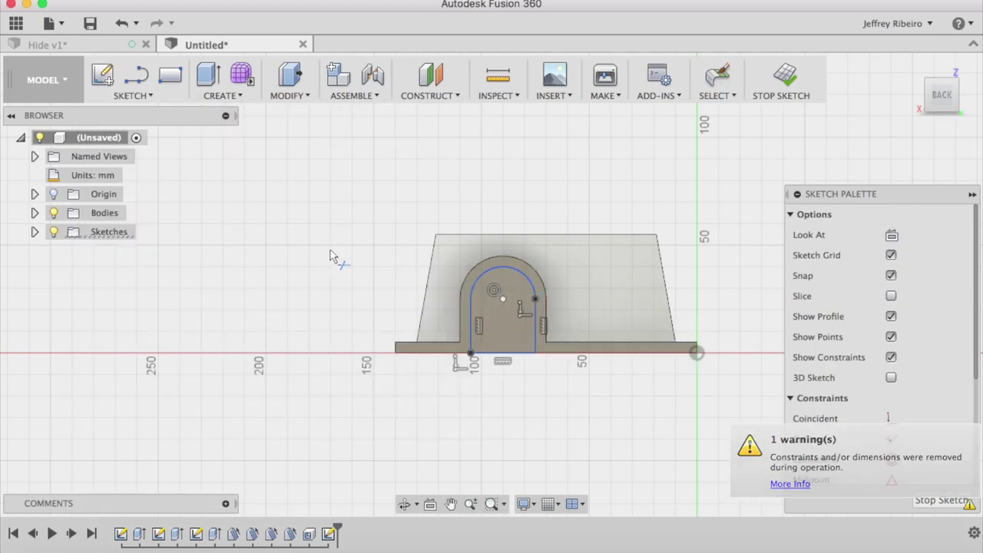
# - Extrude-cut the arched door profile 30 mm into the hollow hide, then face the doorway
pyautogui.click(208, 75)
pyautogui.click(416, 270)
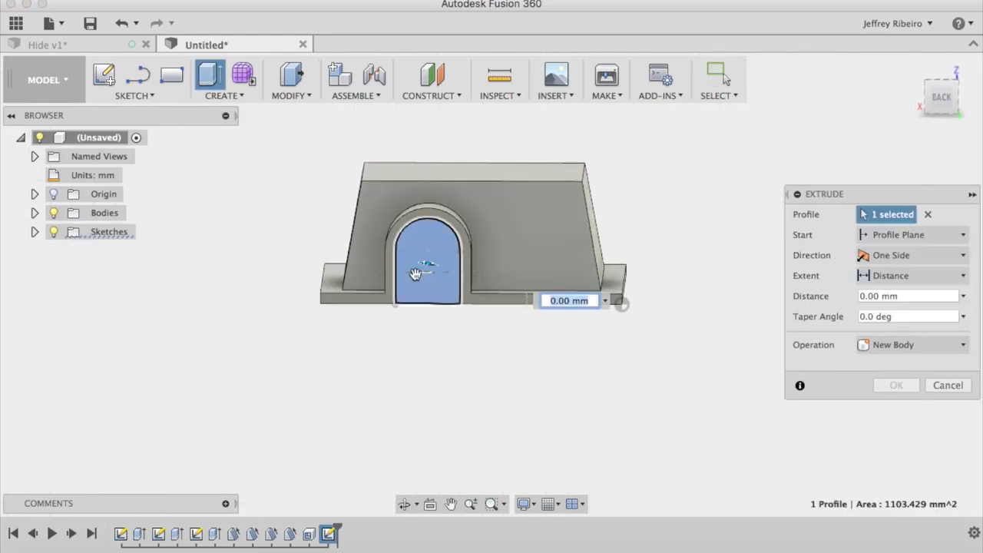
pyautogui.click(902, 347)
pyautogui.click(888, 380)
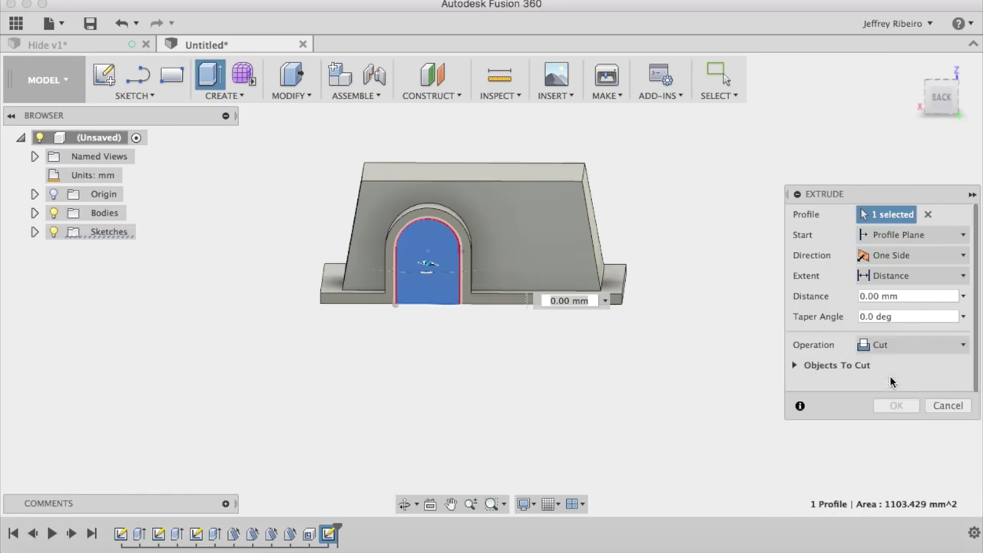
pyautogui.click(405, 504)
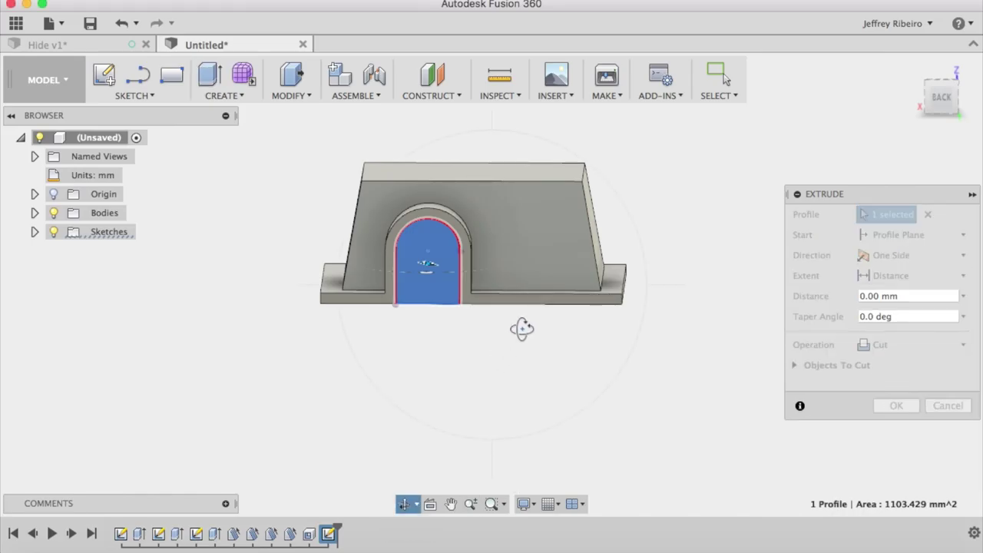
pyautogui.moveTo(523, 329); pyautogui.dragTo(354, 379)
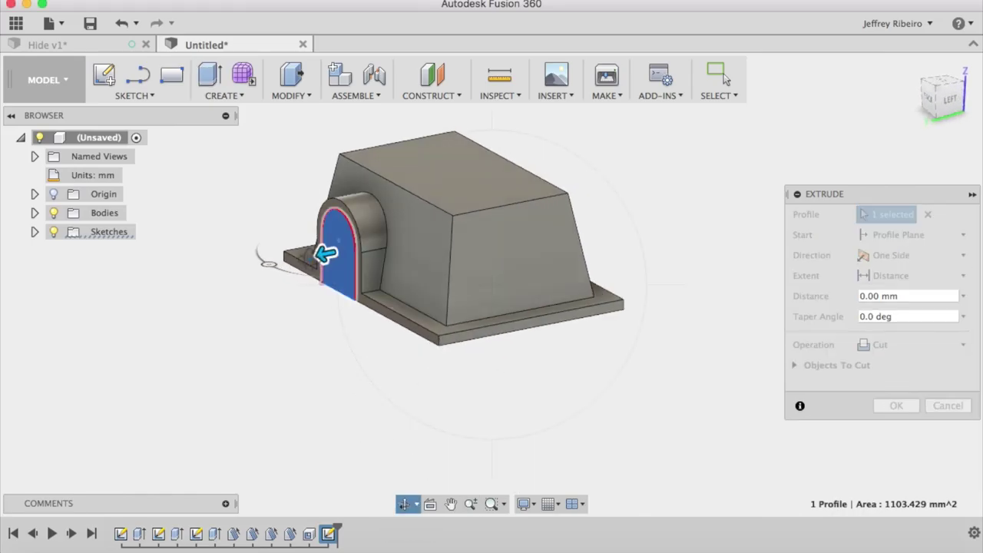
pyautogui.press('Escape')
pyautogui.moveTo(326, 254); pyautogui.dragTo(407, 237)
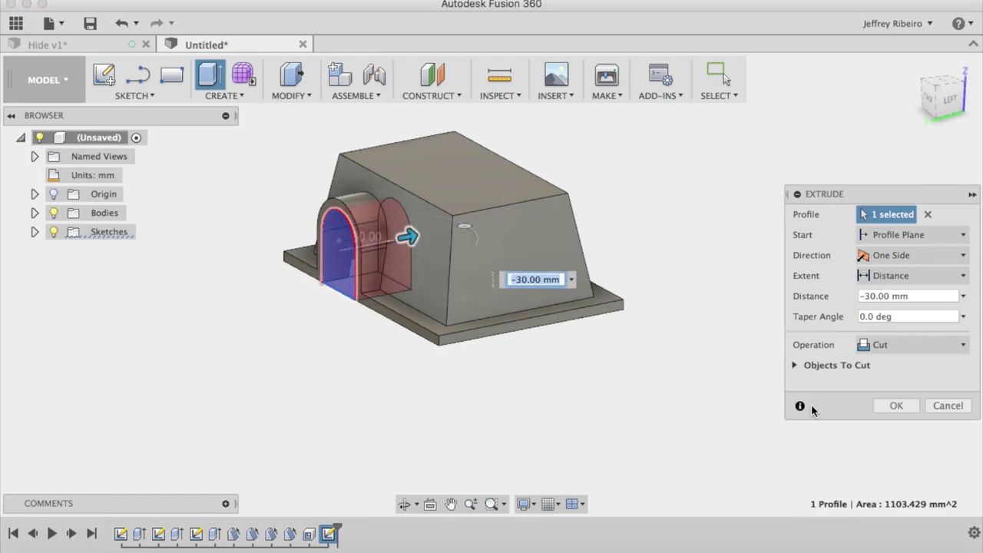
pyautogui.click(896, 406)
pyautogui.click(404, 504)
pyautogui.moveTo(408, 345); pyautogui.dragTo(506, 348)
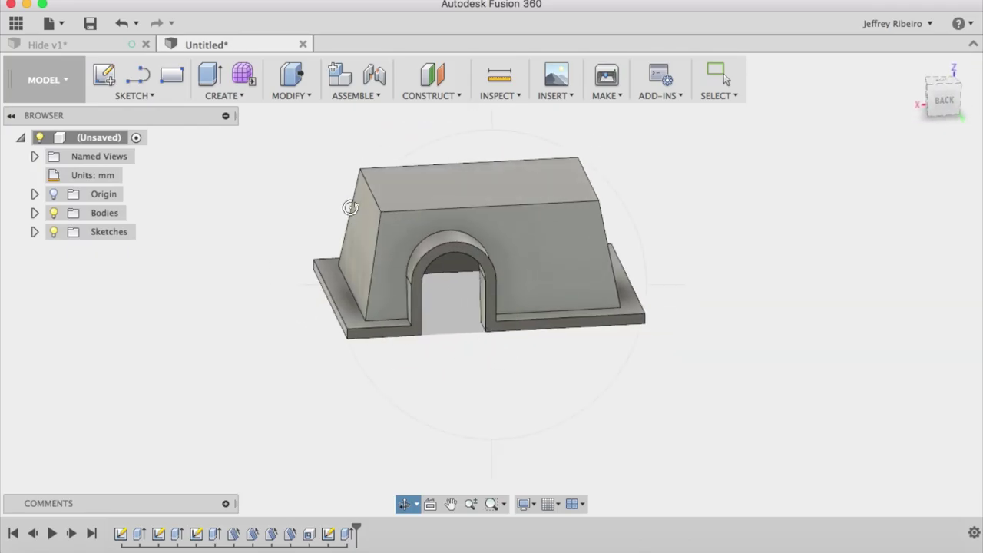
# - Round all edges of the hide's top face with a 3 mm rule fillet
pyautogui.click(290, 96)
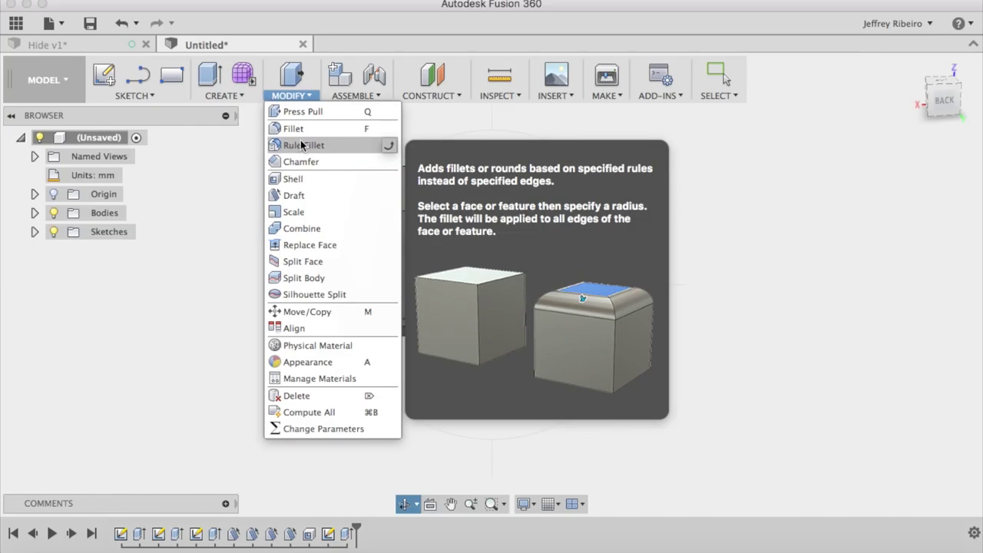
pyautogui.click(302, 145)
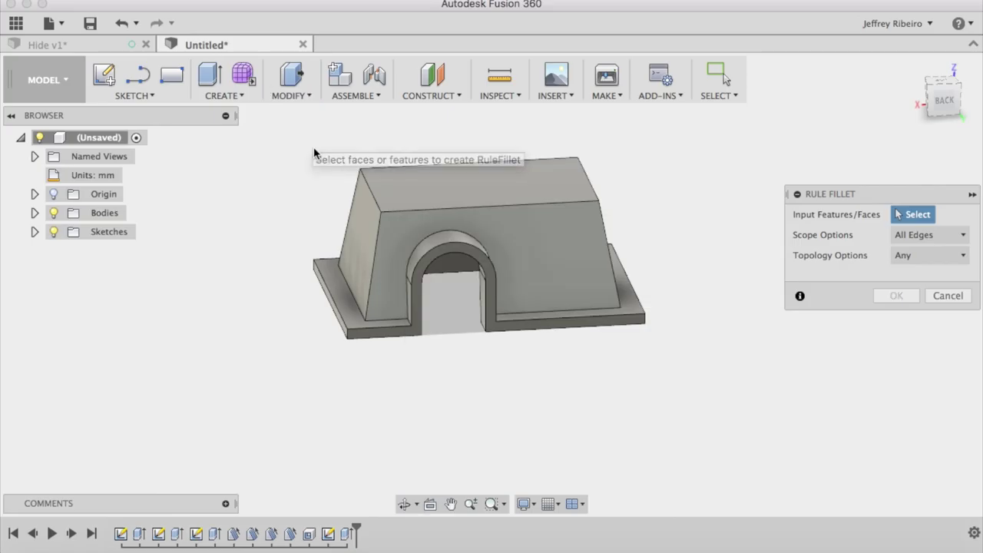
pyautogui.click(392, 192)
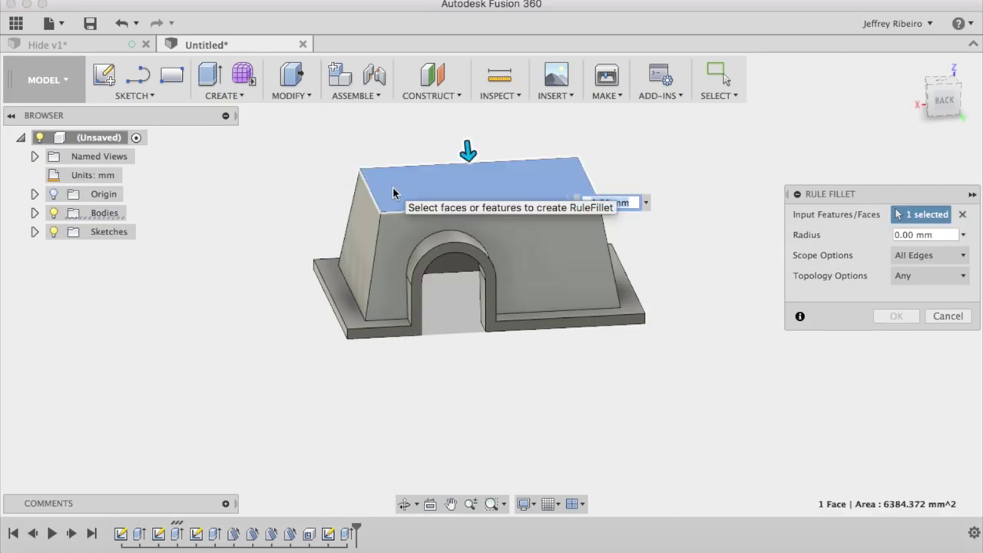
pyautogui.click(924, 234)
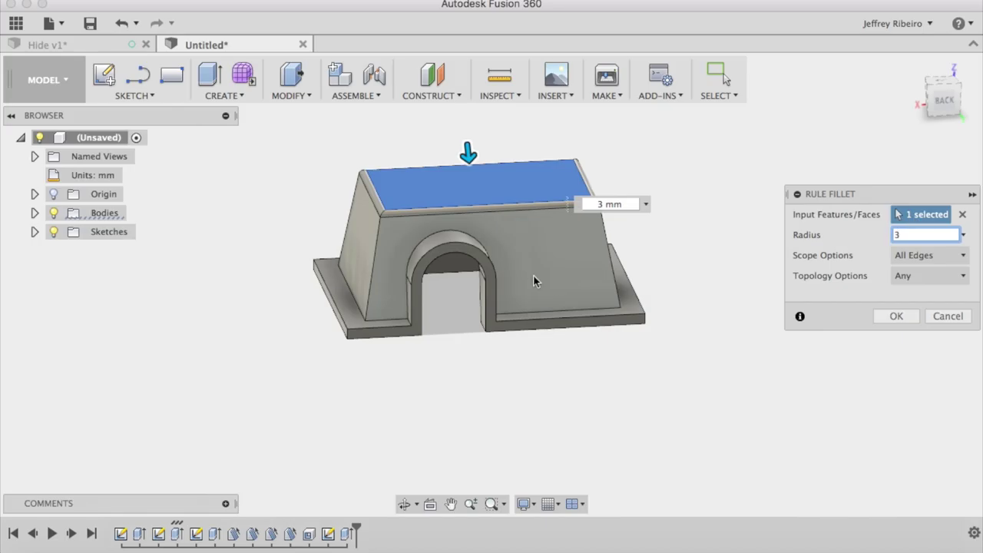
pyautogui.click(898, 316)
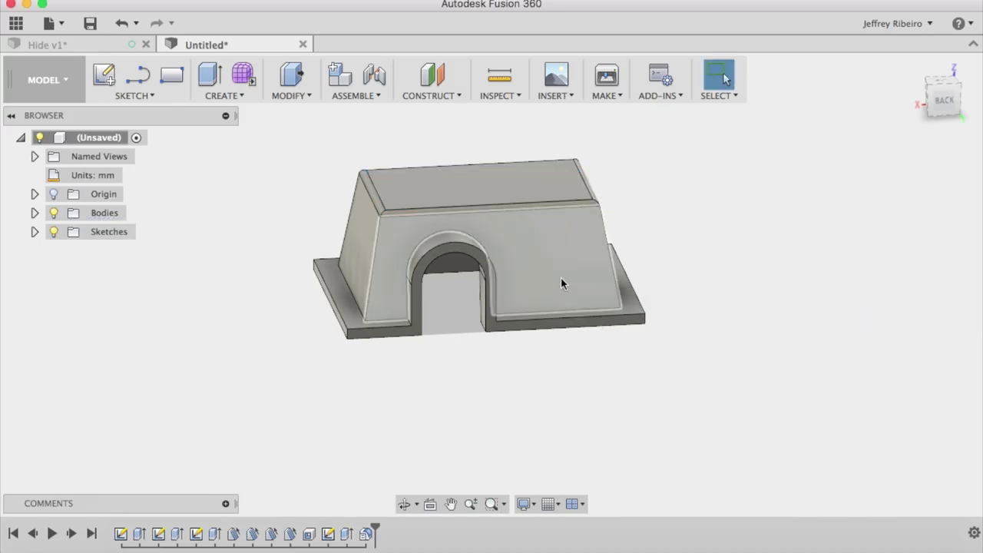
# - Apply a 3 mm rule fillet to the front face edges, including the arch
pyautogui.click(278, 97)
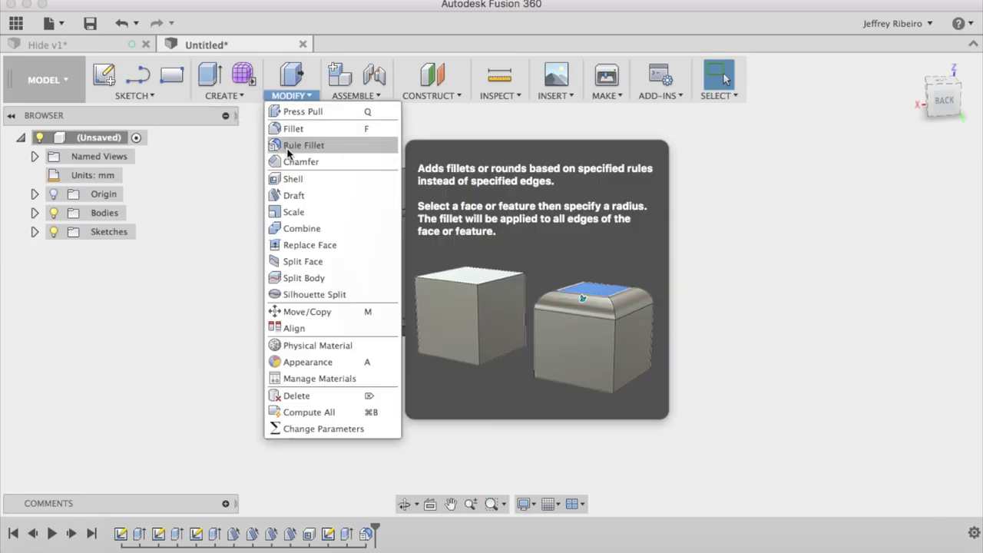
pyautogui.click(287, 147)
pyautogui.click(386, 246)
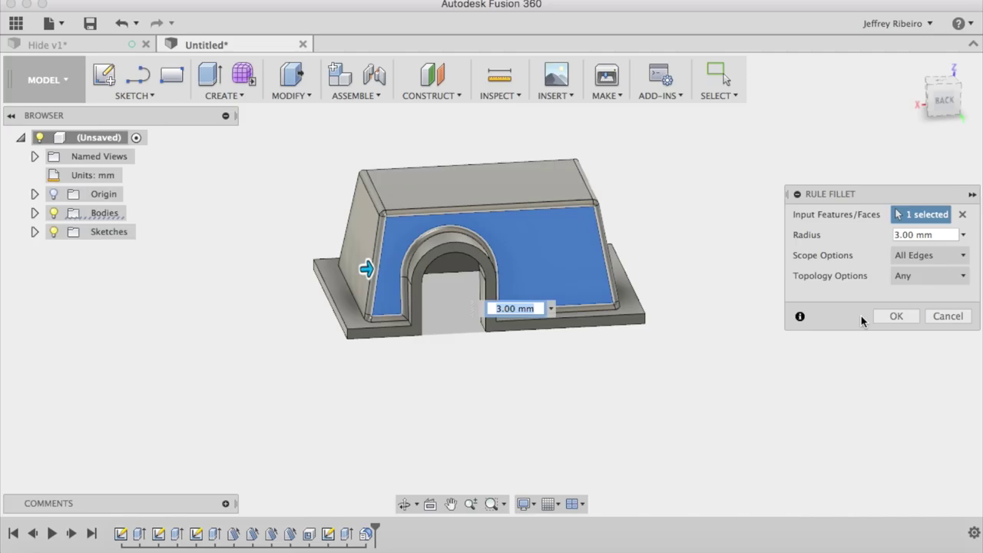
pyautogui.click(896, 315)
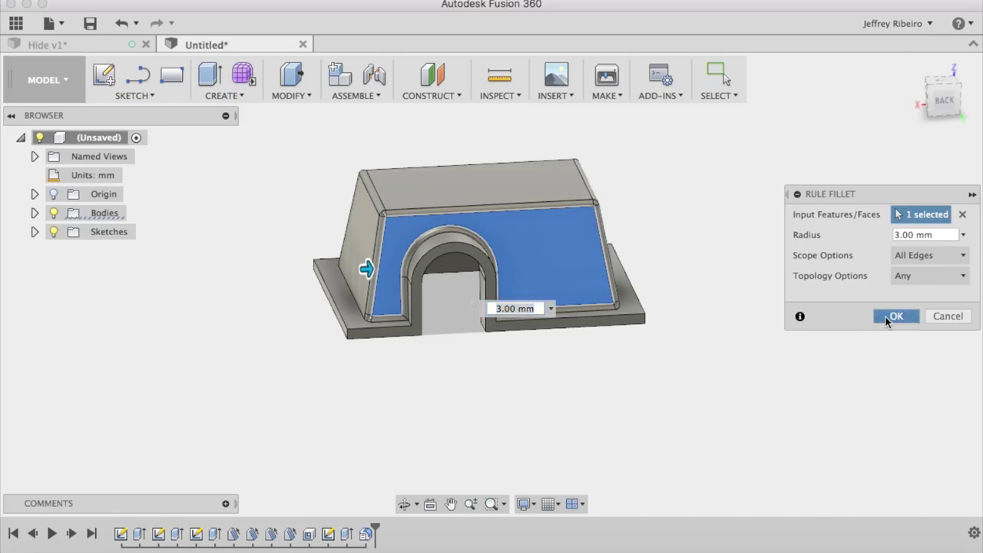
# - Apply a 3 mm rule fillet to all edges of the sloped left wall face
pyautogui.click(287, 96)
pyautogui.click(297, 143)
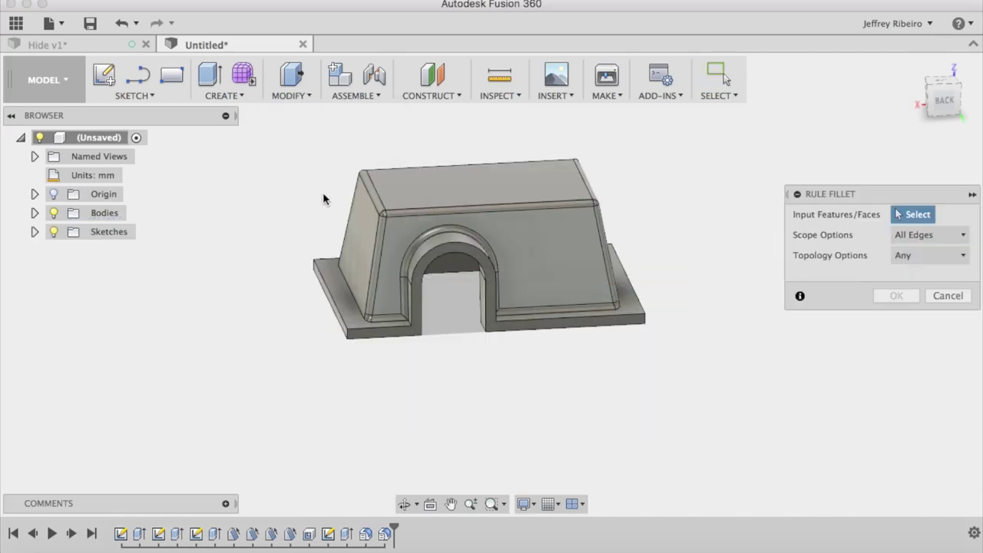
pyautogui.click(353, 226)
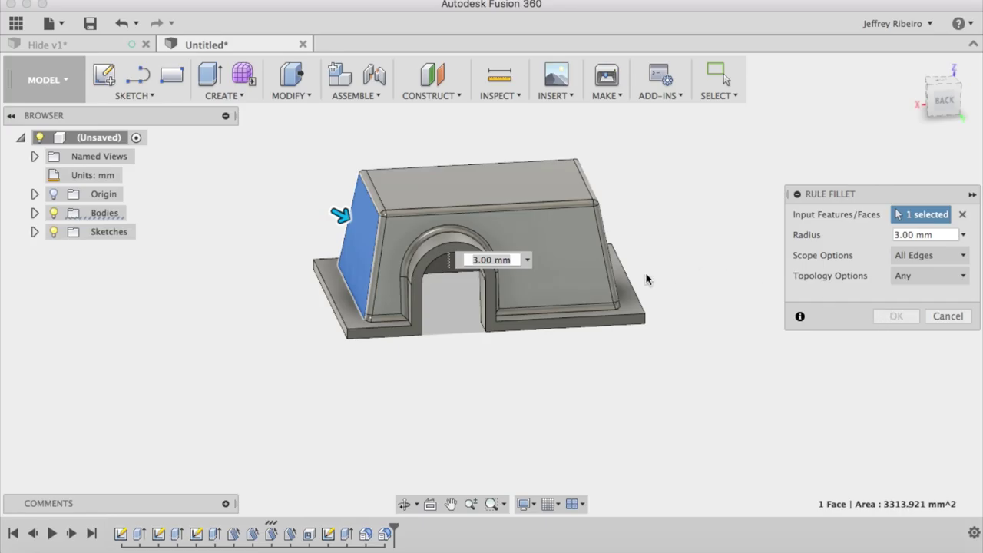
pyautogui.click(403, 504)
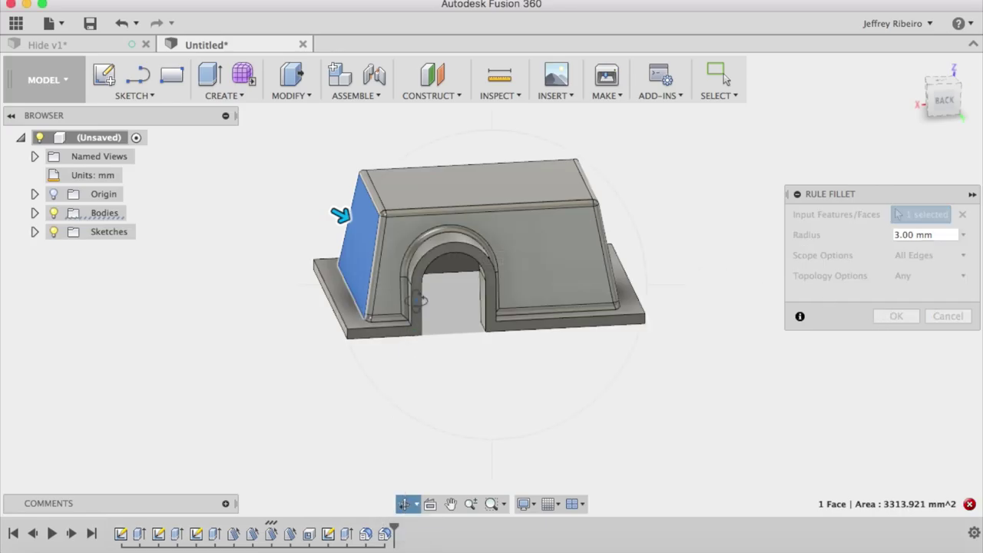
pyautogui.moveTo(416, 300); pyautogui.dragTo(589, 314)
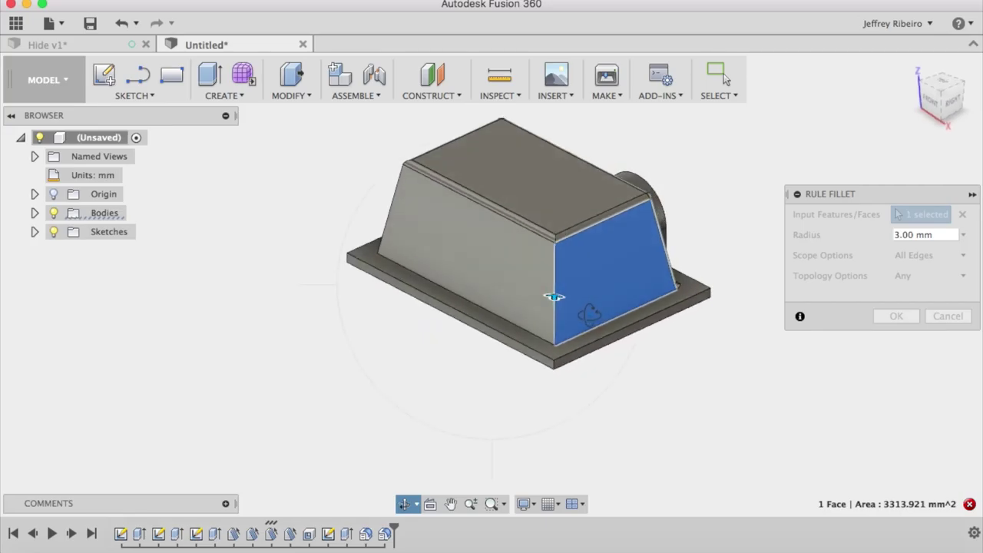
pyautogui.press('Escape')
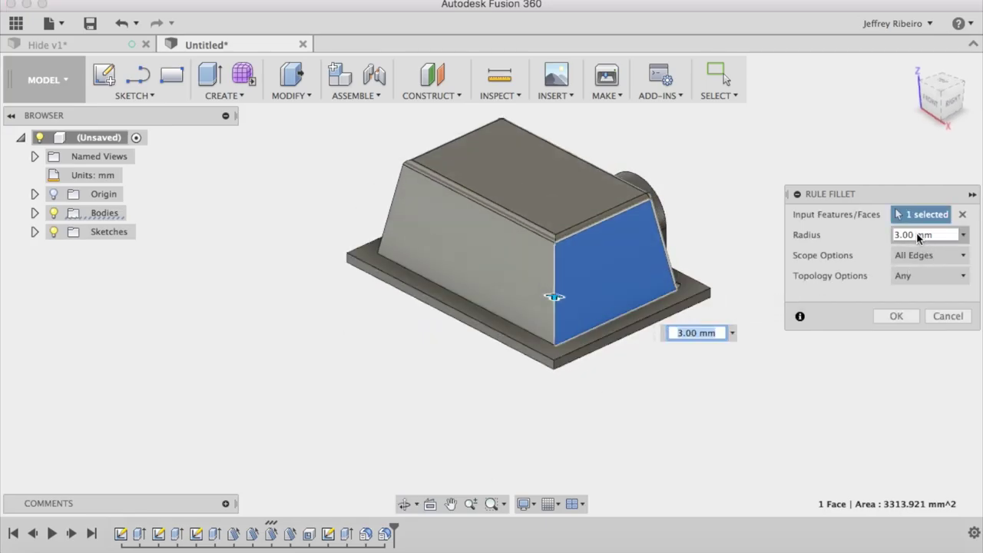
pyautogui.click(921, 259)
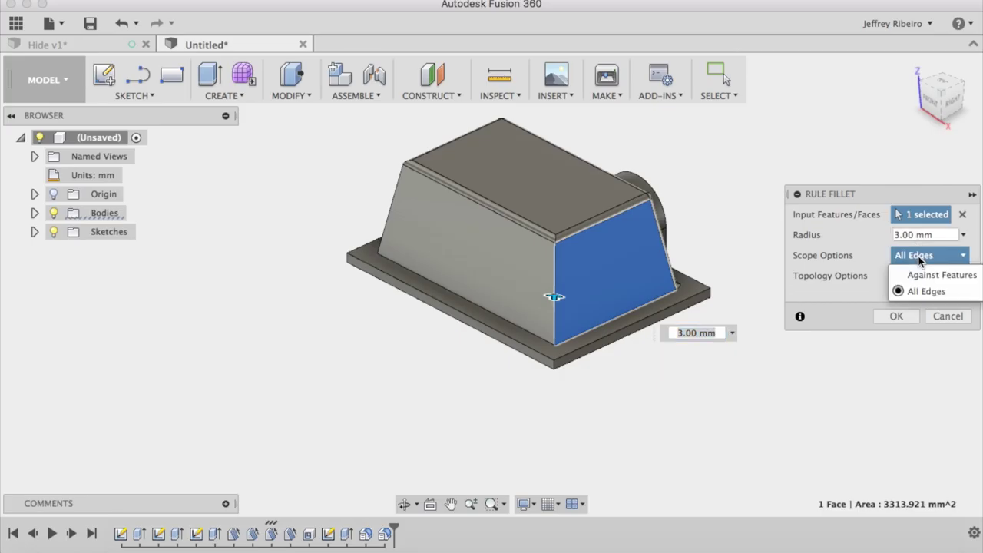
pyautogui.click(921, 259)
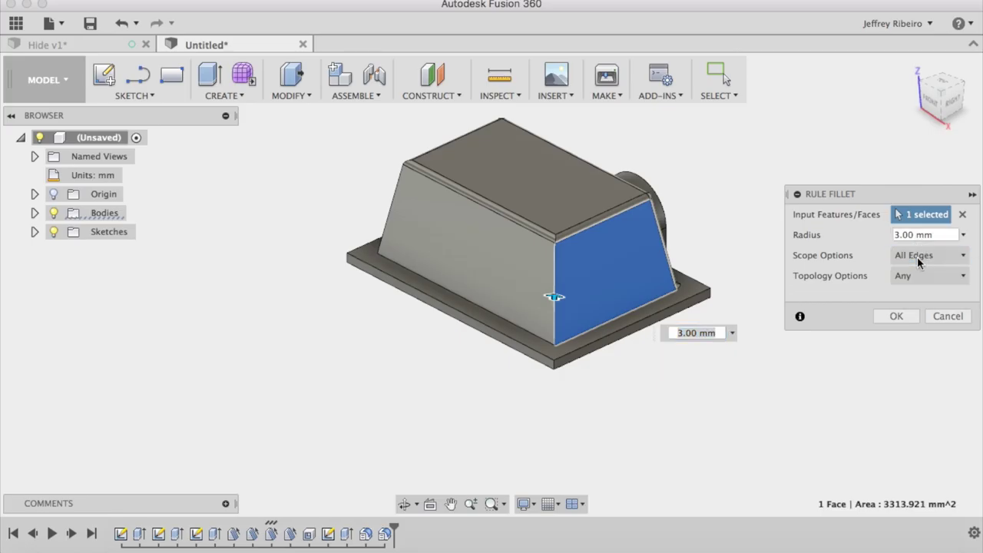
pyautogui.click(903, 316)
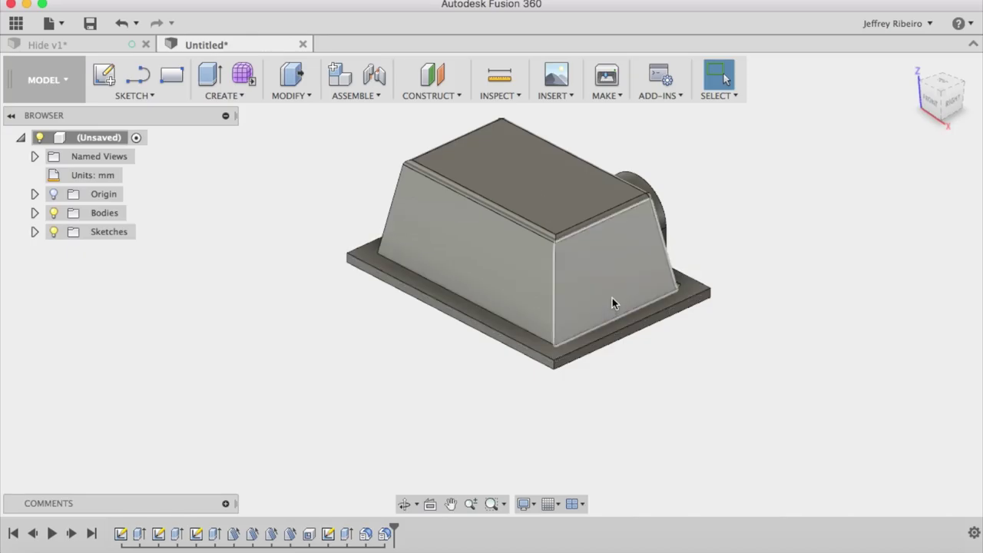
# - Cancel a failed fillet on the right side face and reapply the 3 mm wall fillet
pyautogui.click(241, 97)
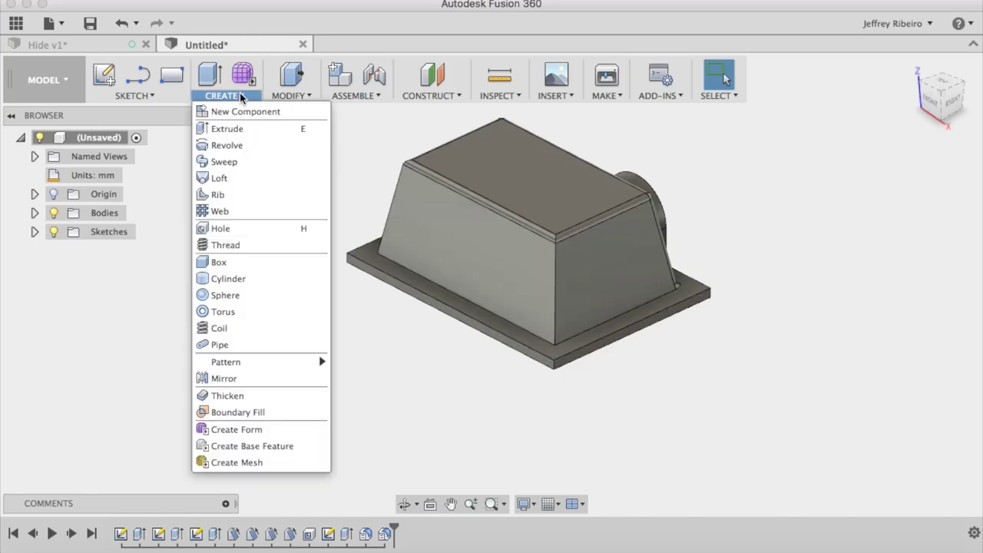
pyautogui.click(285, 93)
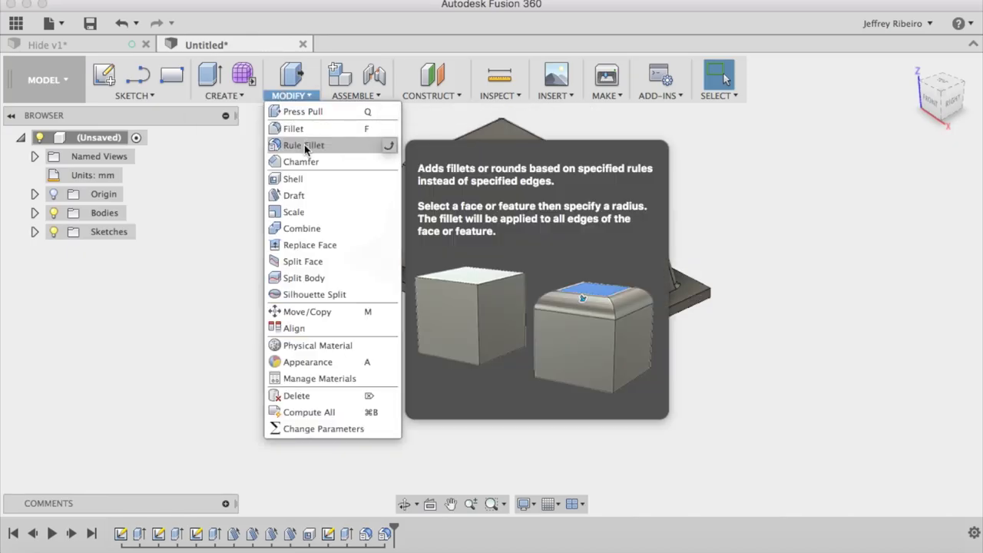
pyautogui.click(304, 144)
pyautogui.click(579, 254)
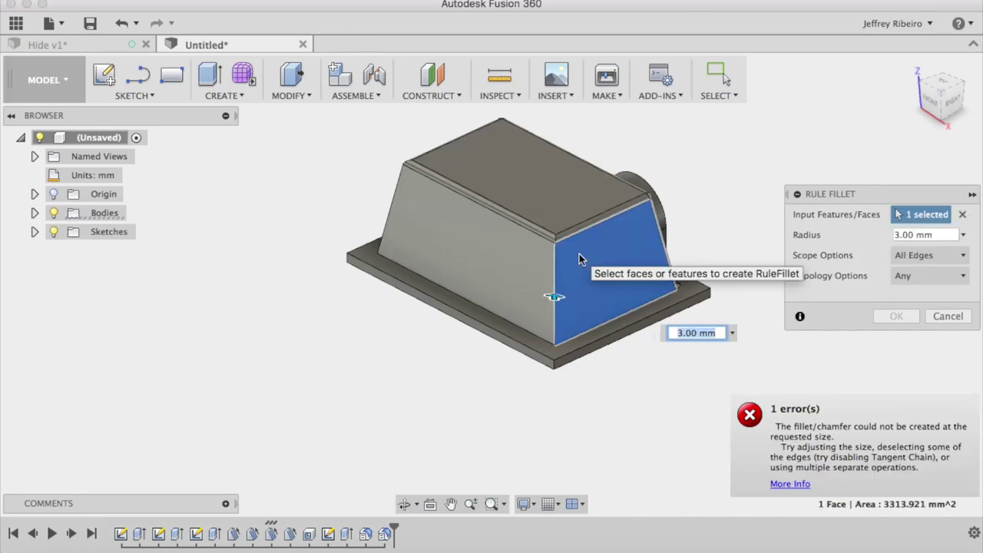
pyautogui.press('Escape')
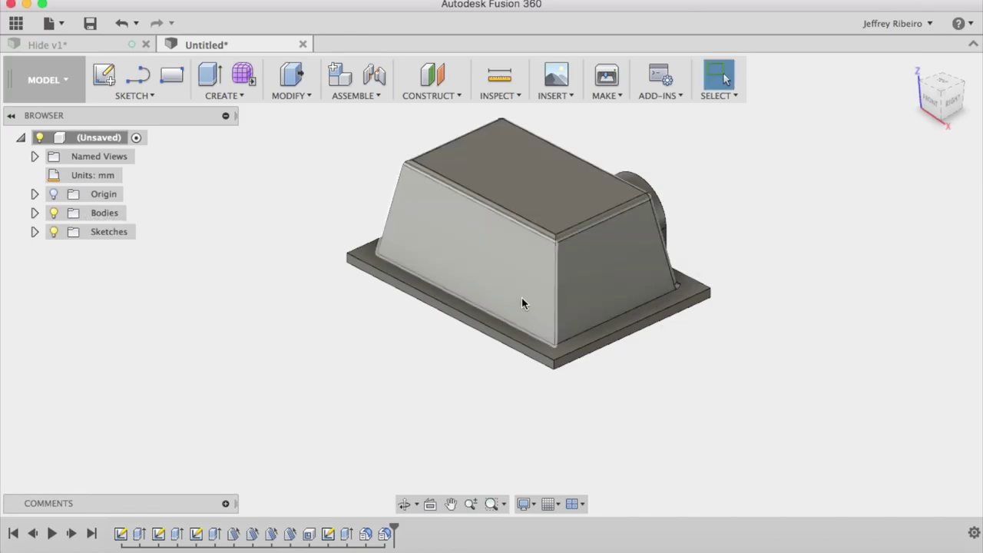
pyautogui.click(293, 91)
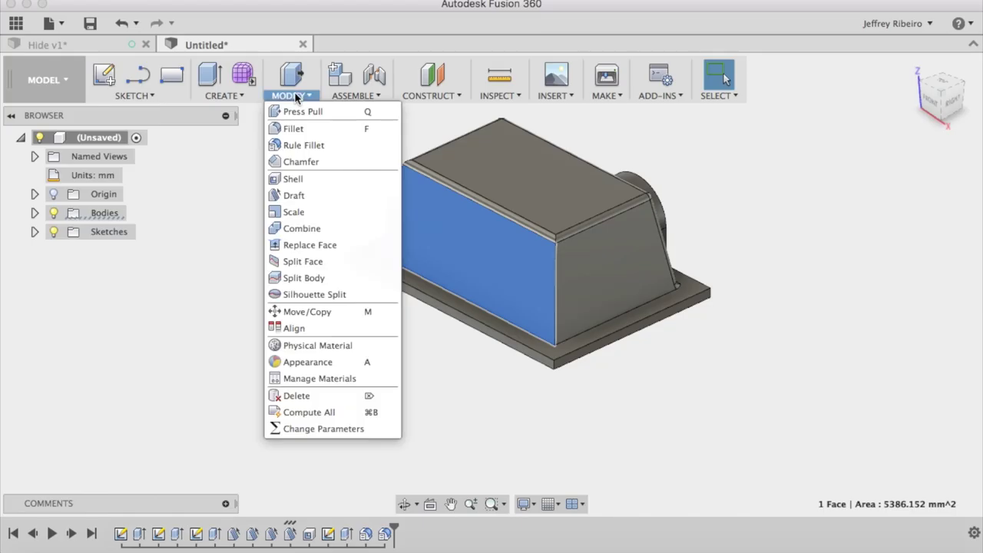
pyautogui.click(323, 146)
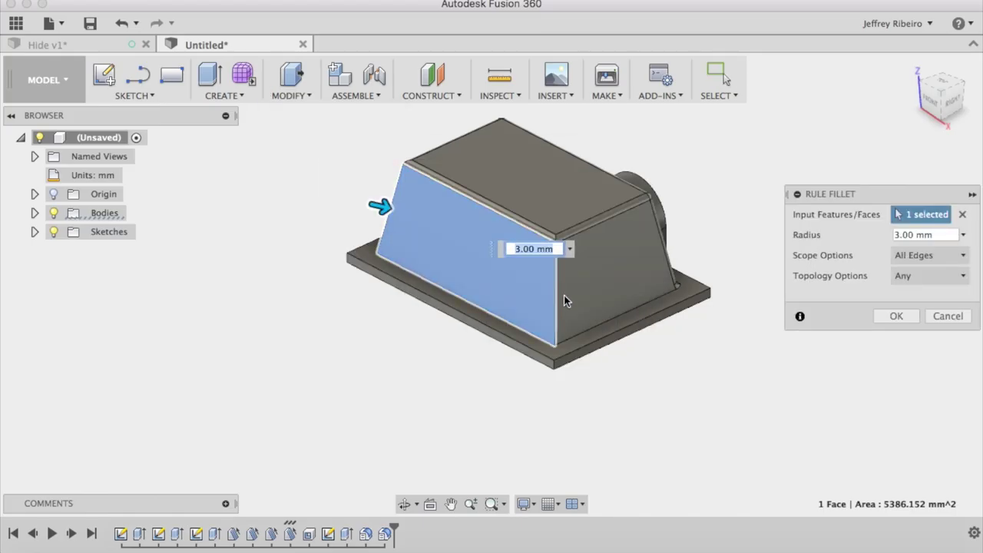
pyautogui.click(896, 317)
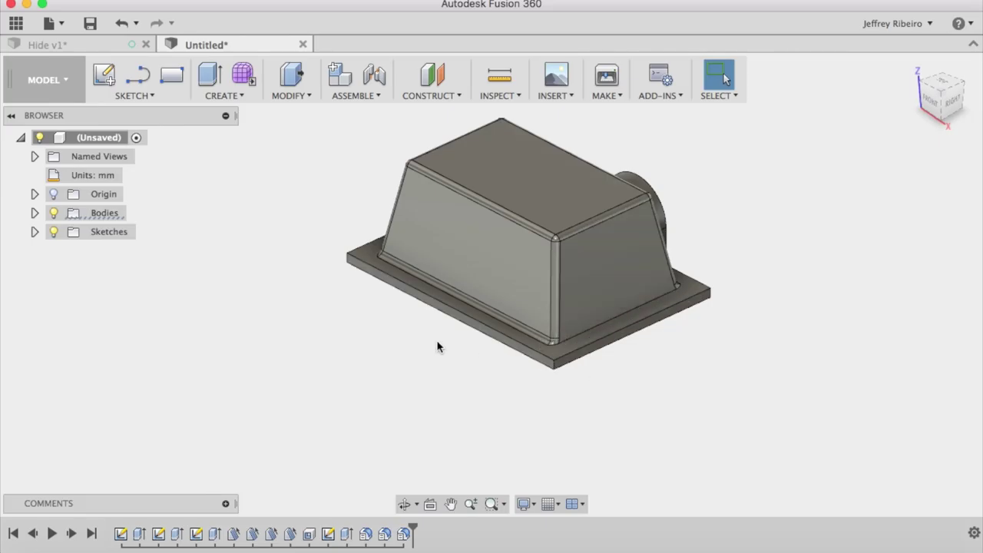
pyautogui.click(291, 75)
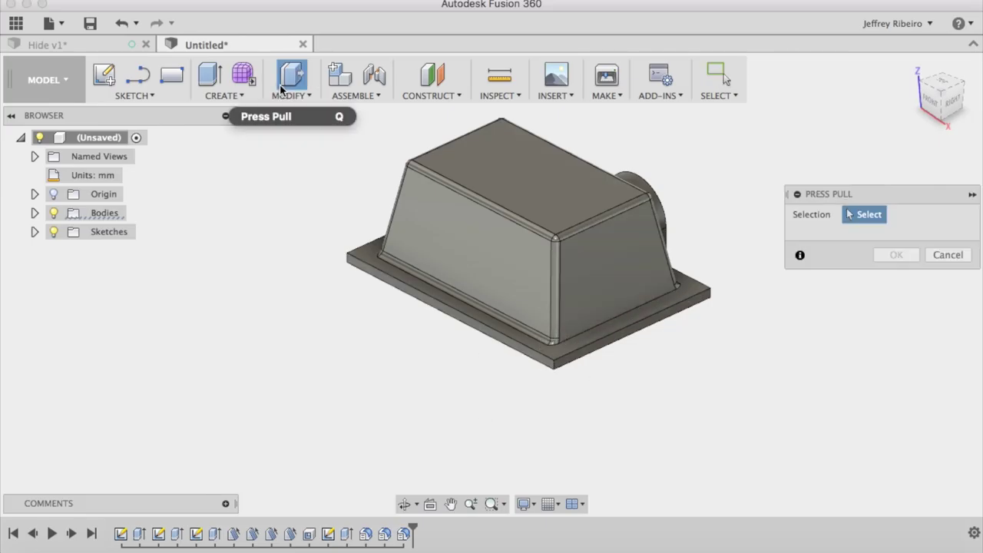
# - Round the base plate's top-face edges with a 2 mm rule fillet
pyautogui.click(288, 96)
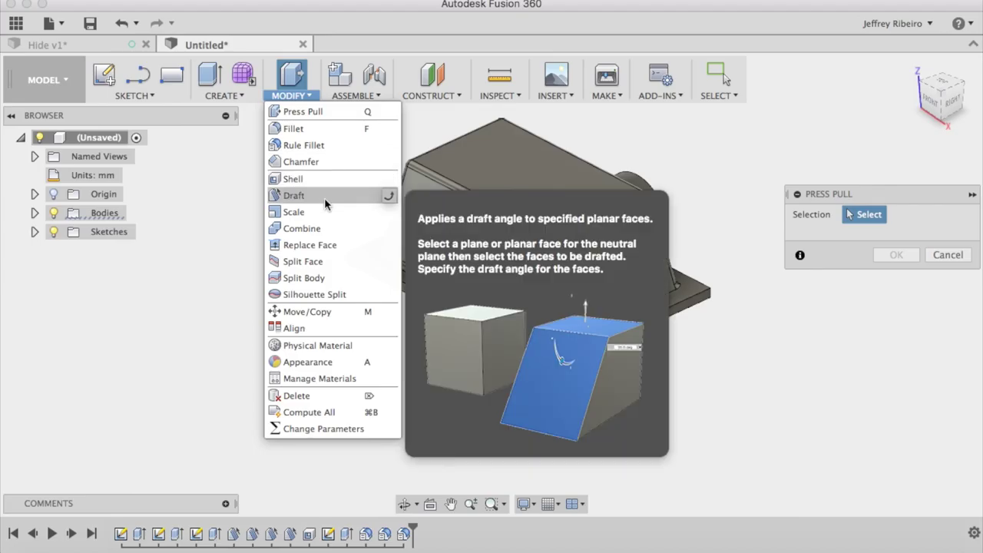
pyautogui.click(304, 145)
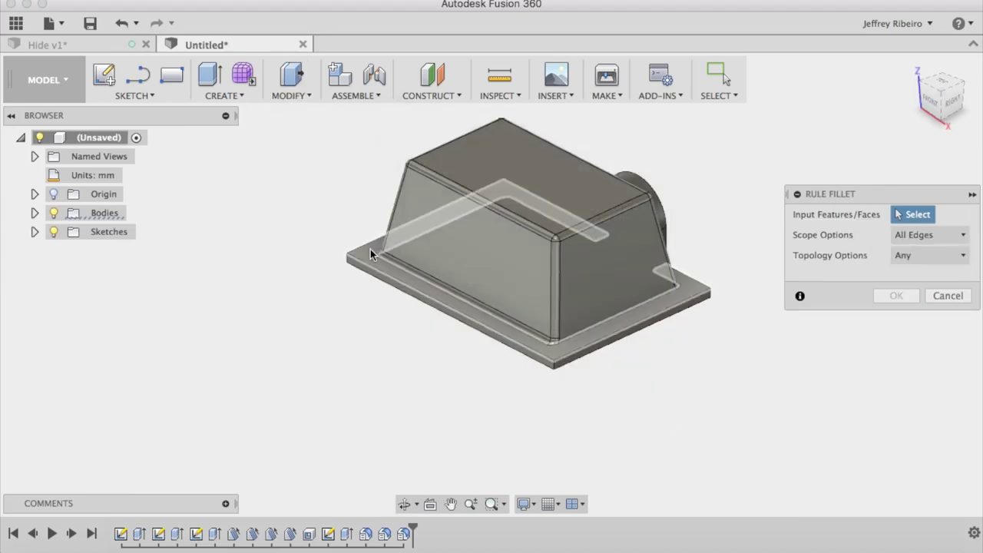
pyautogui.click(371, 249)
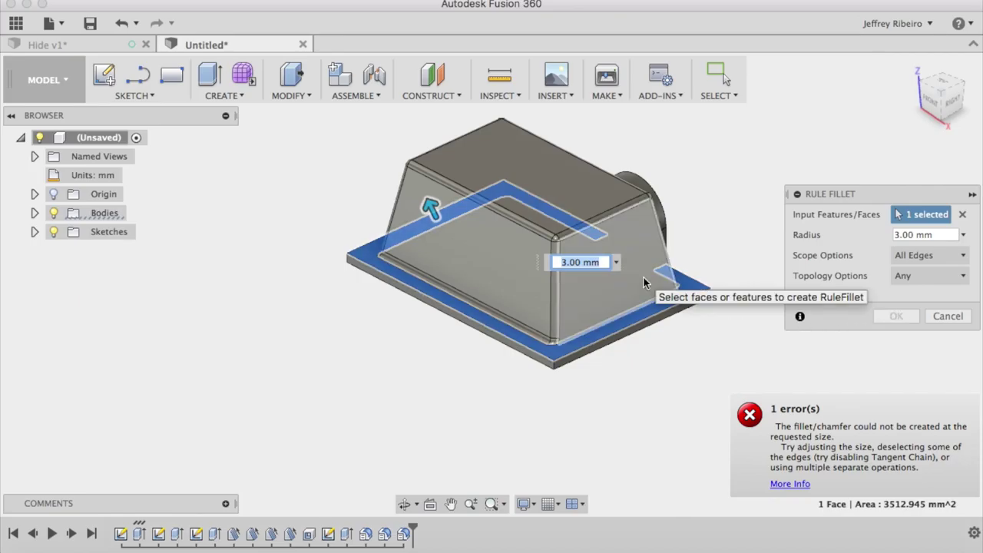
pyautogui.write('2')
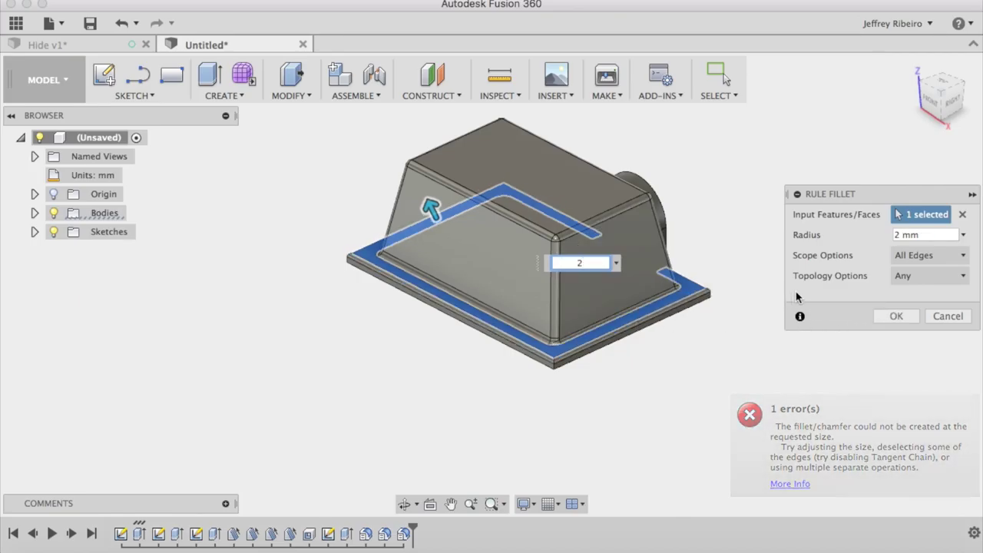
pyautogui.click(892, 320)
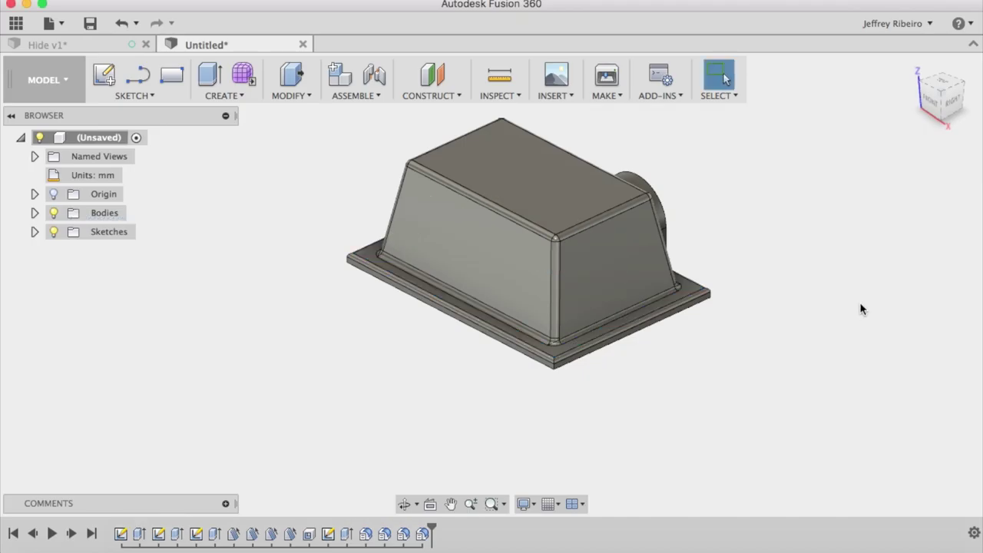
# - Fillet the edges of the arched doorway's front face at 2 mm
pyautogui.click(405, 503)
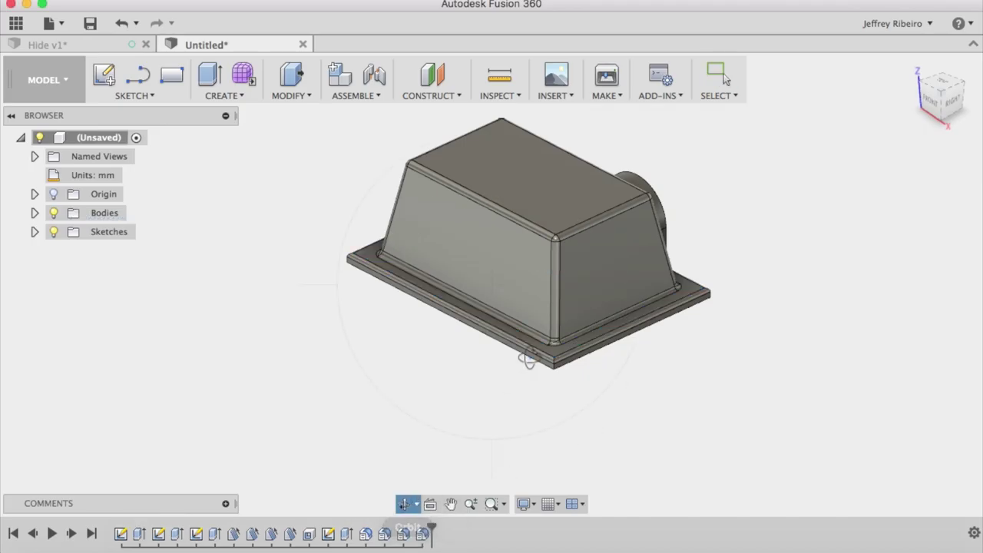
pyautogui.moveTo(545, 338)
pyautogui.mouseDown()
pyautogui.moveTo(424, 330)
pyautogui.moveTo(351, 241)
pyautogui.moveTo(358, 225)
pyautogui.moveTo(341, 376)
pyautogui.moveTo(333, 367)
pyautogui.moveTo(350, 309)
pyautogui.mouseUp()
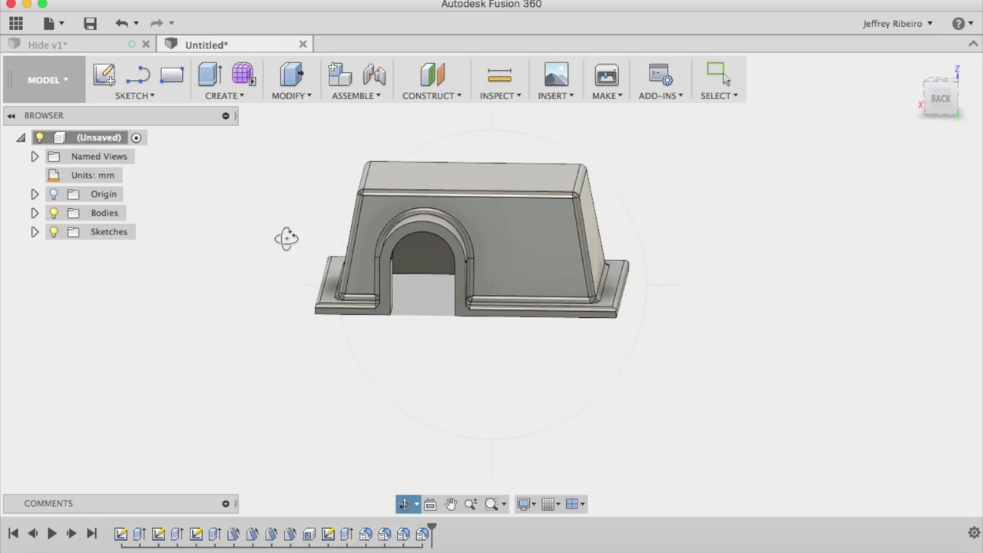
pyautogui.click(285, 96)
pyautogui.click(301, 146)
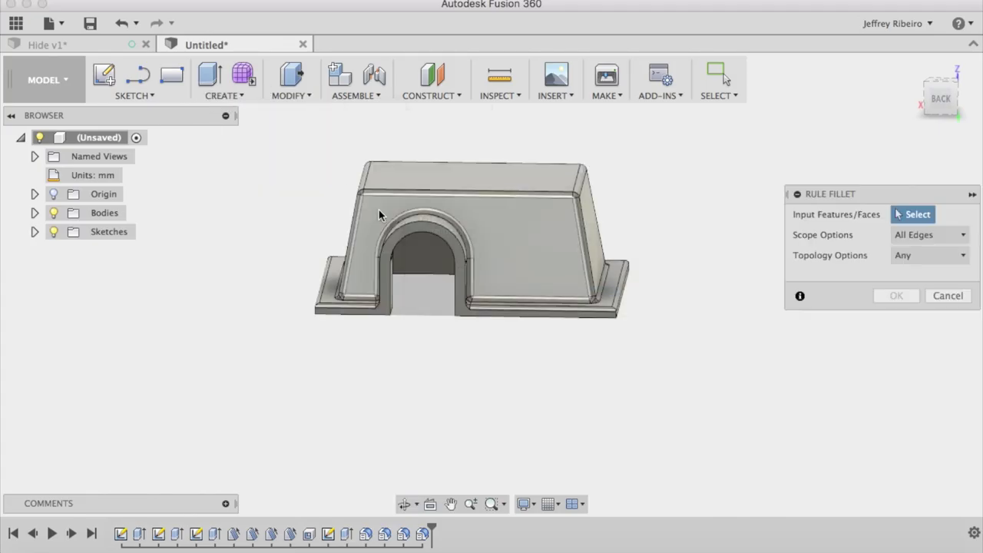
pyautogui.click(392, 237)
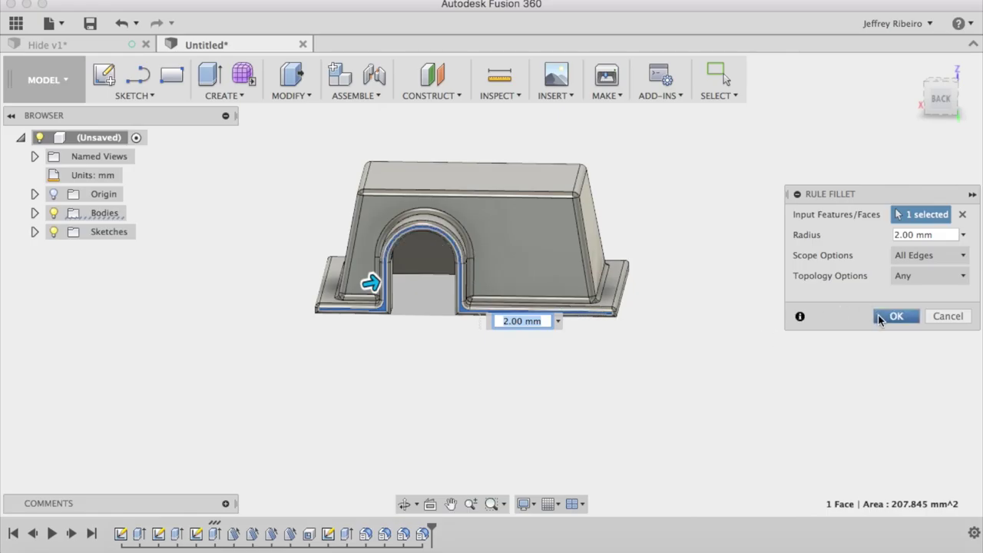
pyautogui.click(880, 318)
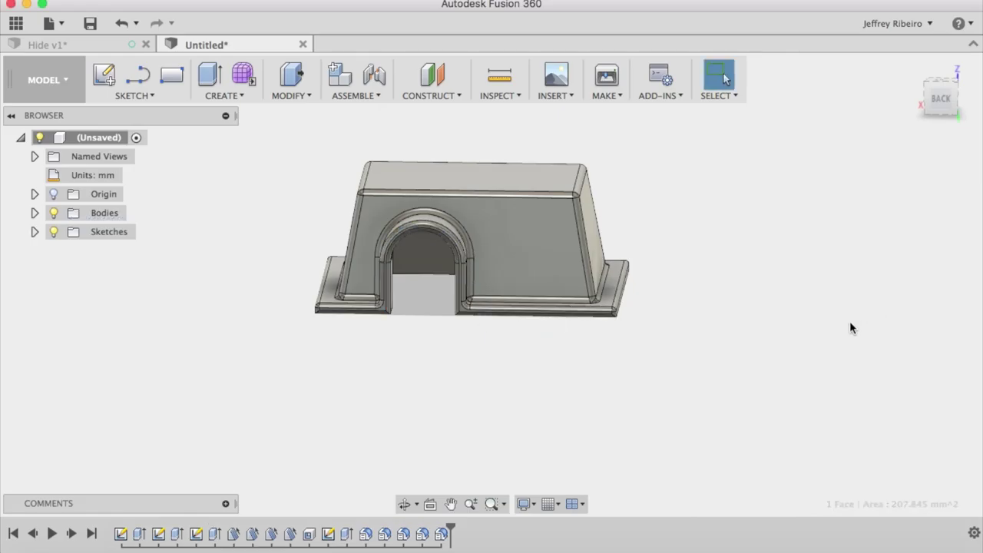
# - Save the filleted design as 'Small Hide' in Demo Project
pyautogui.click(404, 504)
pyautogui.moveTo(533, 300); pyautogui.dragTo(441, 301)
pyautogui.click(89, 28)
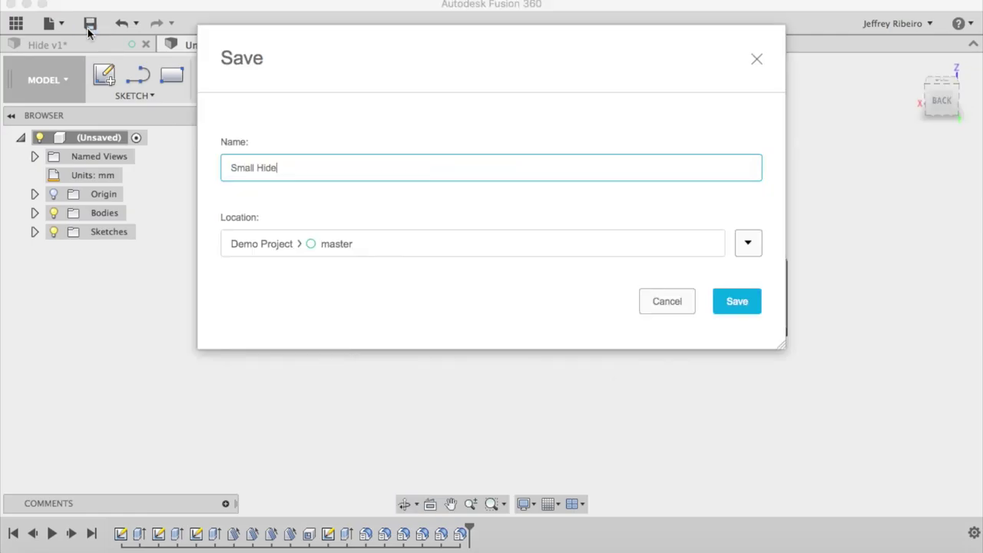
pyautogui.press('Return')
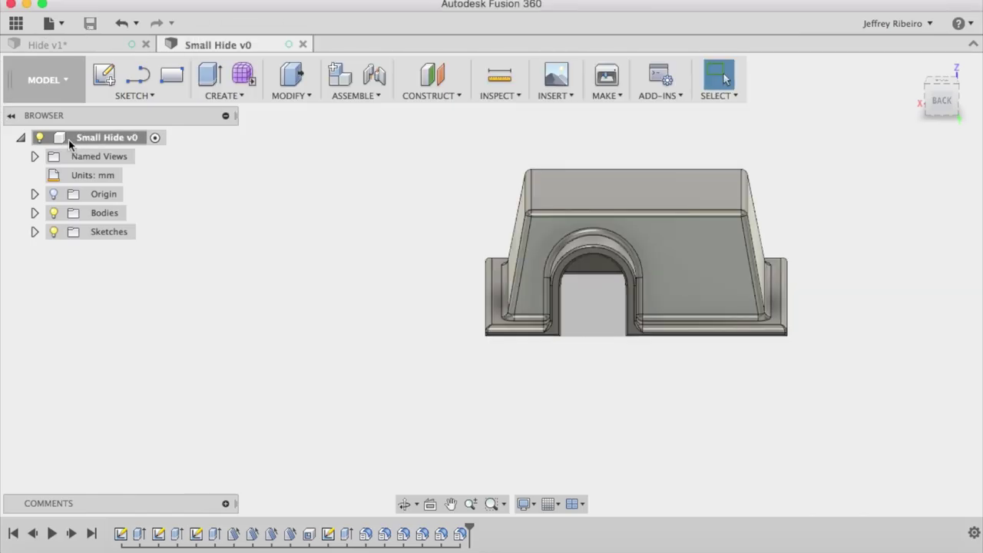
# - Export the root component as a binary STL file 'Small Hide v1' to the Desktop
pyautogui.rightClick(65, 143)
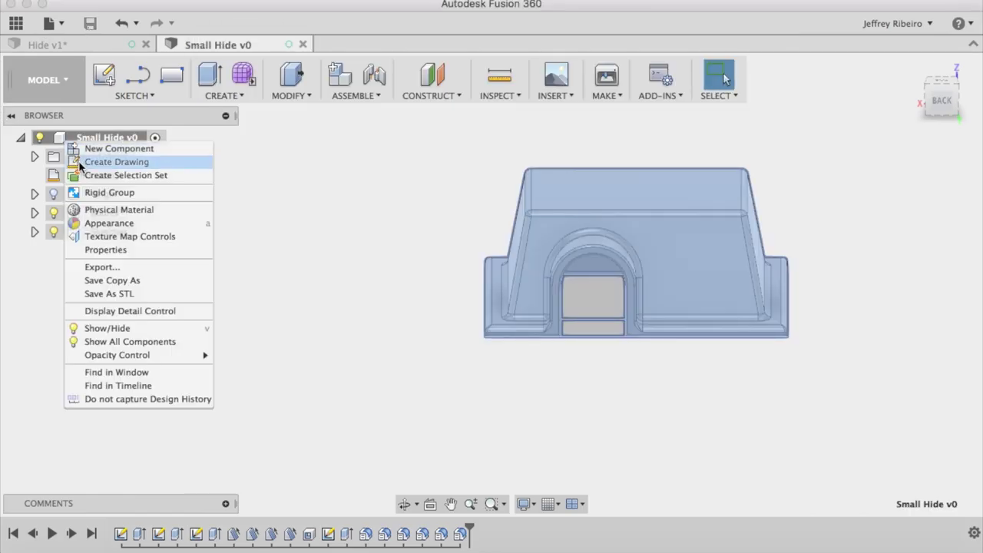
pyautogui.click(107, 295)
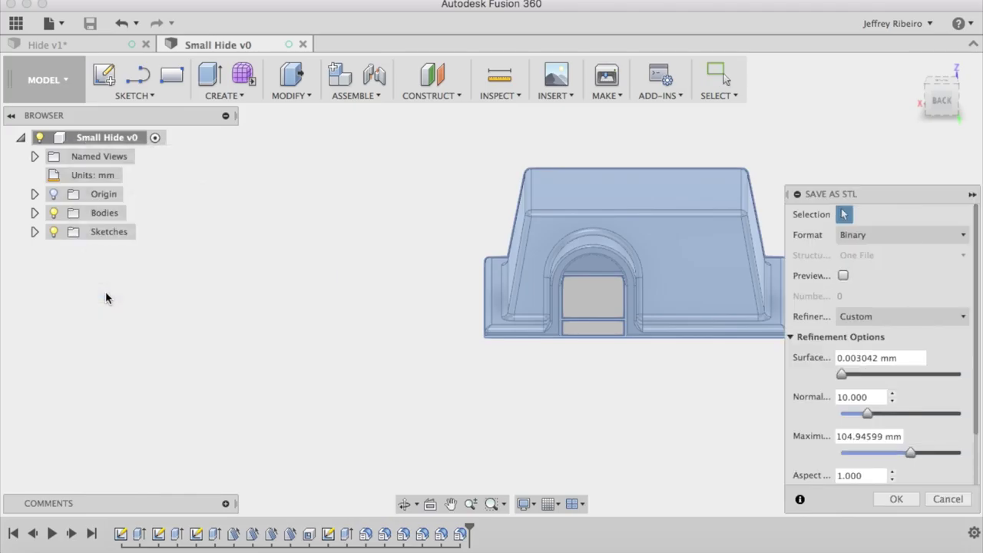
pyautogui.click(897, 497)
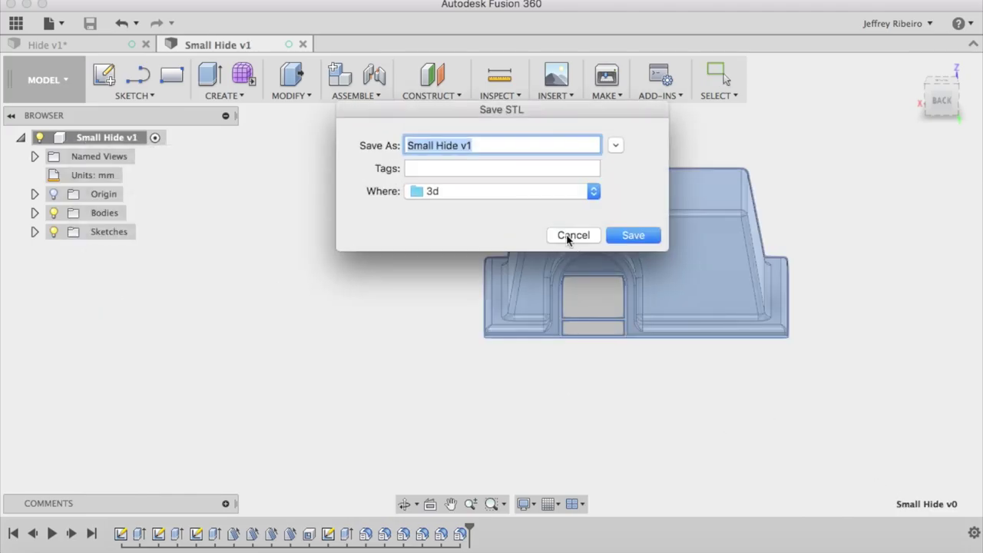
pyautogui.click(578, 196)
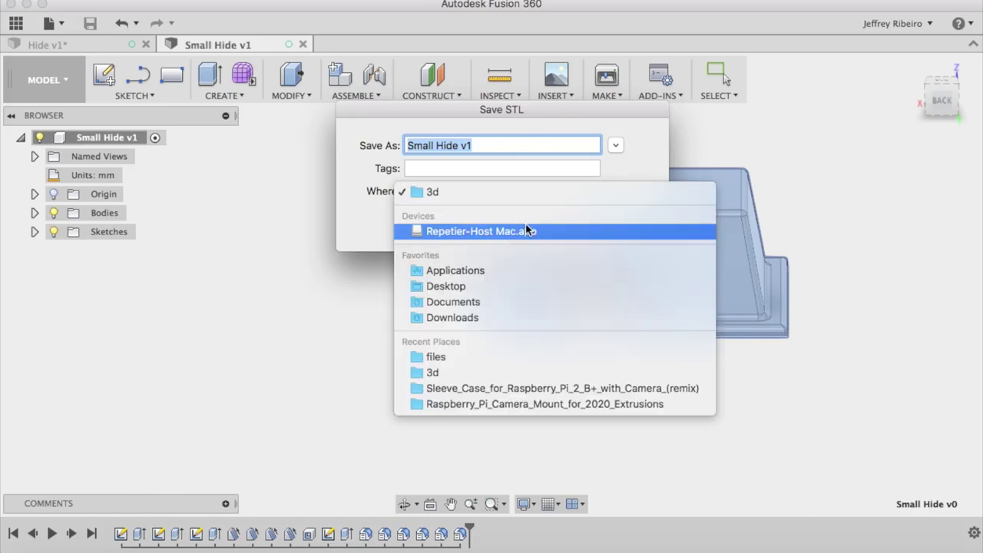
pyautogui.click(497, 286)
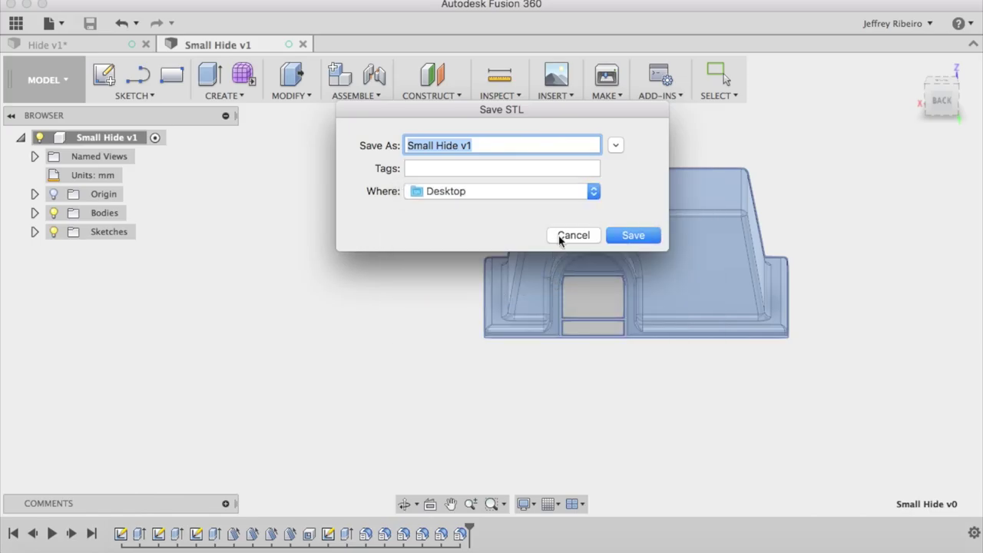
pyautogui.click(623, 240)
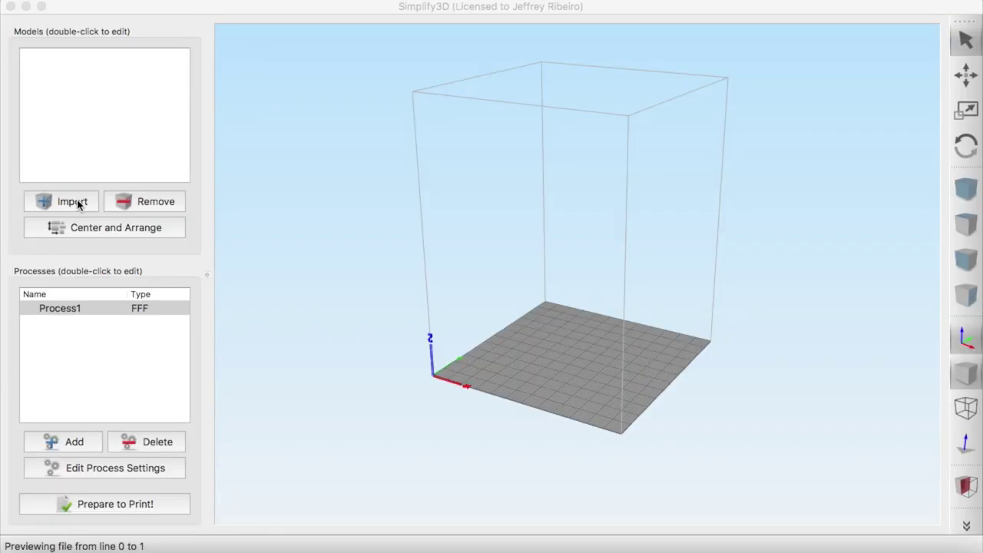
pyautogui.click(76, 202)
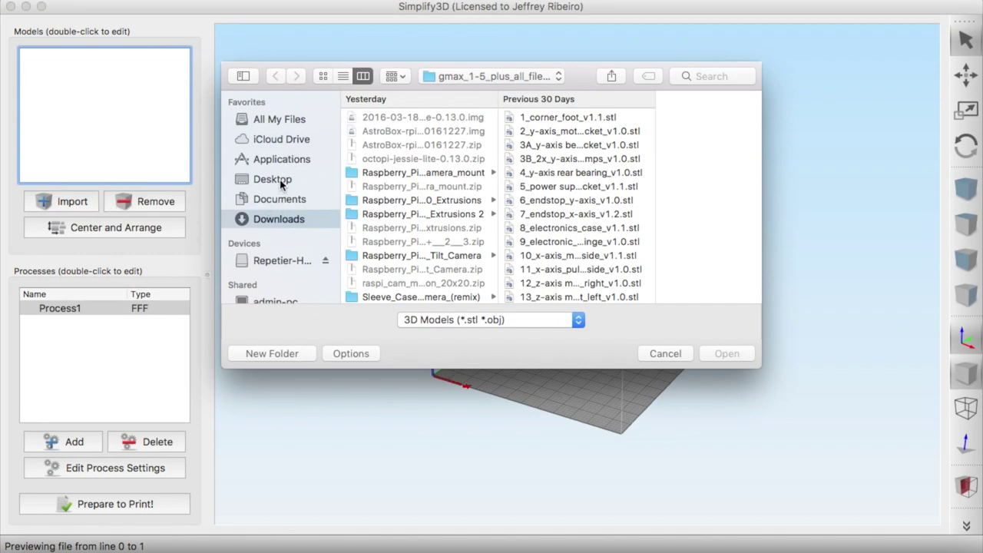
# - Import Small Hide v1.stl from the Desktop into the Simplify3D scene
pyautogui.click(280, 181)
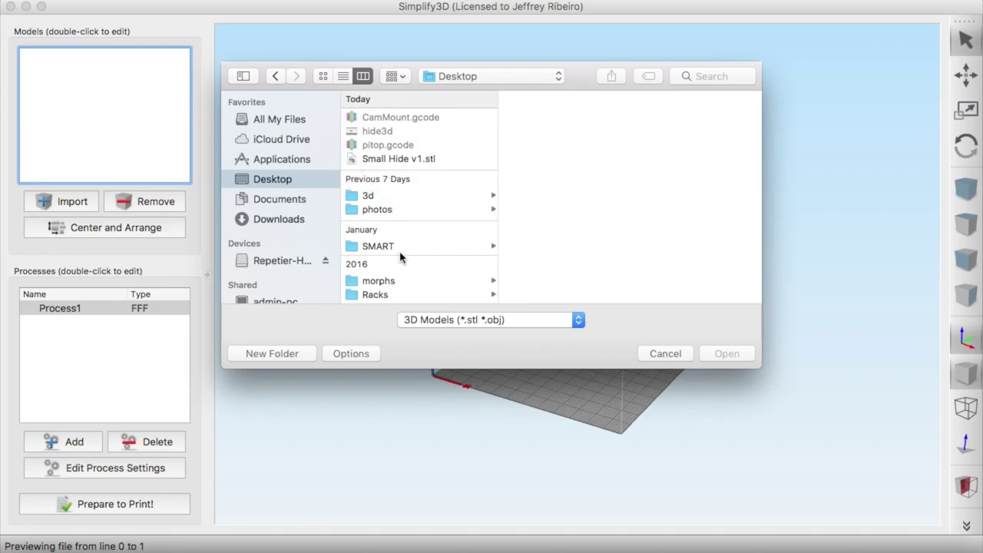
pyautogui.scroll(-2, 399, 257)
pyautogui.scroll(3, 400, 256)
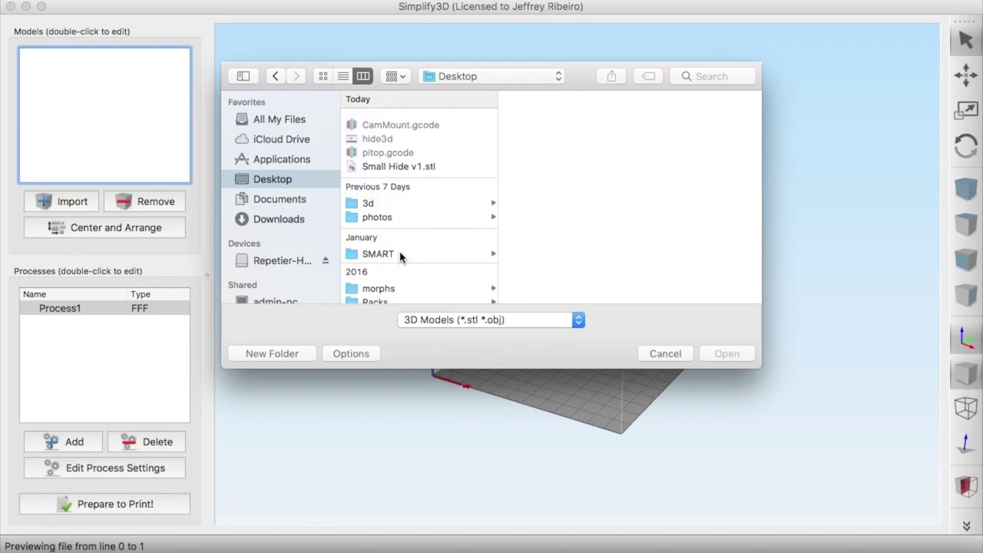
pyautogui.click(410, 159)
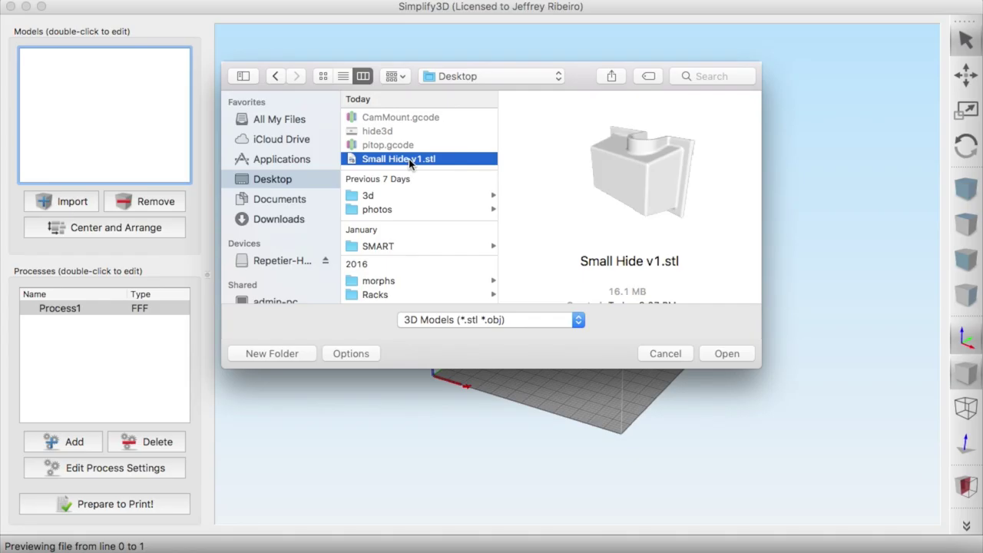
pyautogui.click(714, 357)
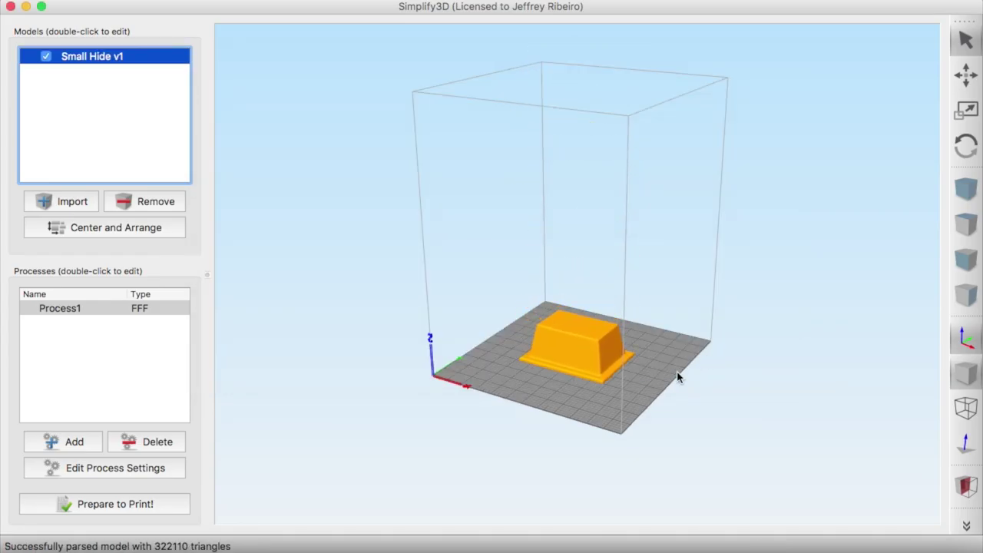
pyautogui.moveTo(517, 391); pyautogui.dragTo(551, 422)
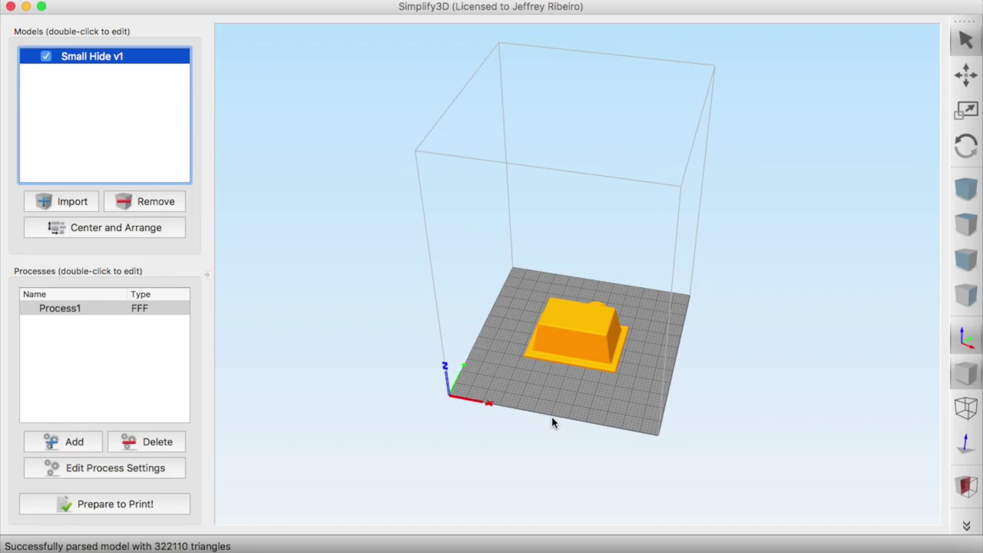
# - Rotate the model −180° about X and centre it back on the bed
pyautogui.doubleClick(577, 325)
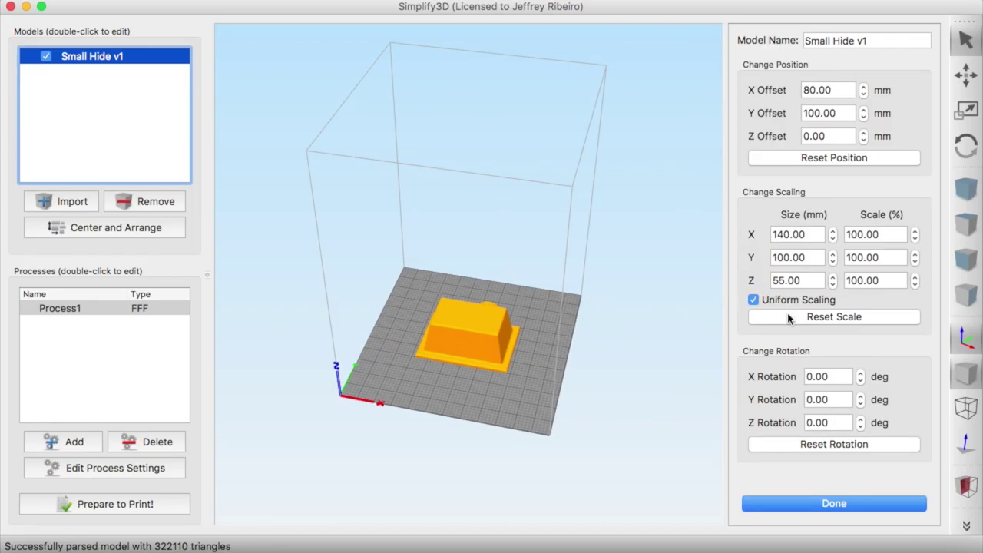
pyautogui.click(845, 376)
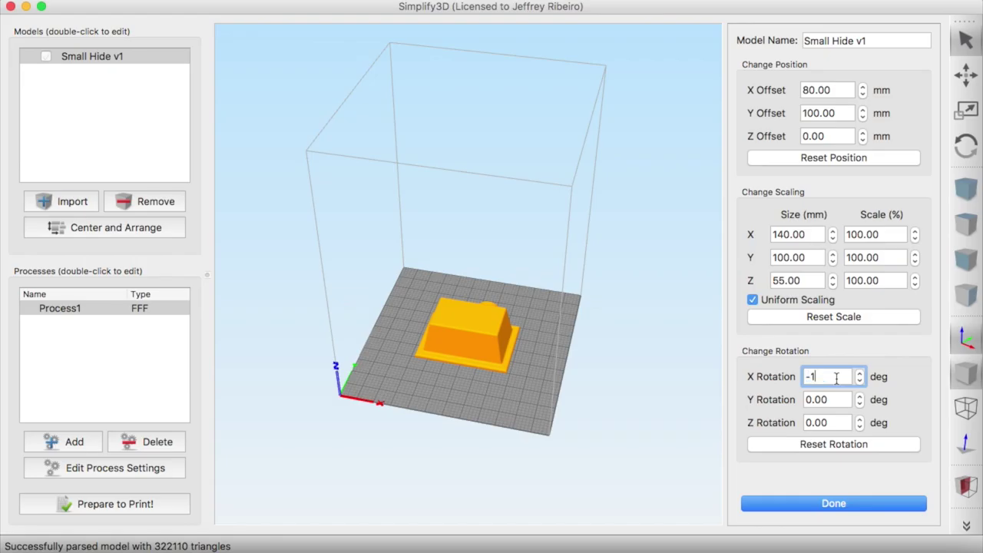
pyautogui.press('Return')
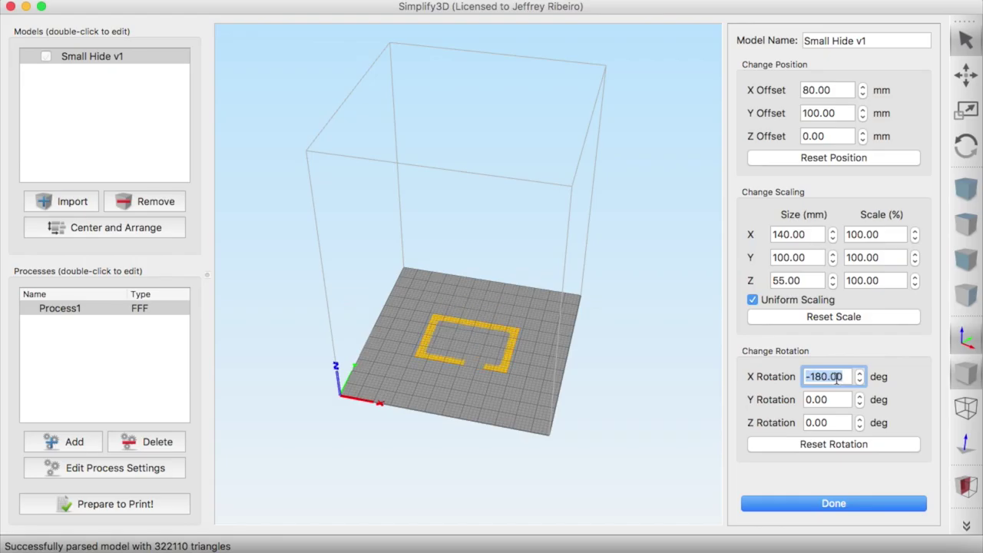
pyautogui.click(841, 503)
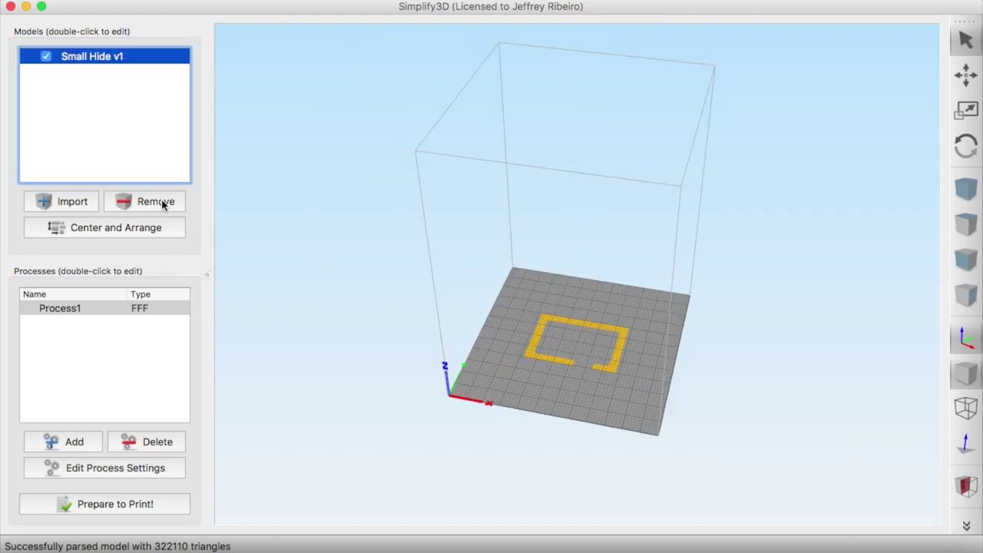
pyautogui.click(144, 230)
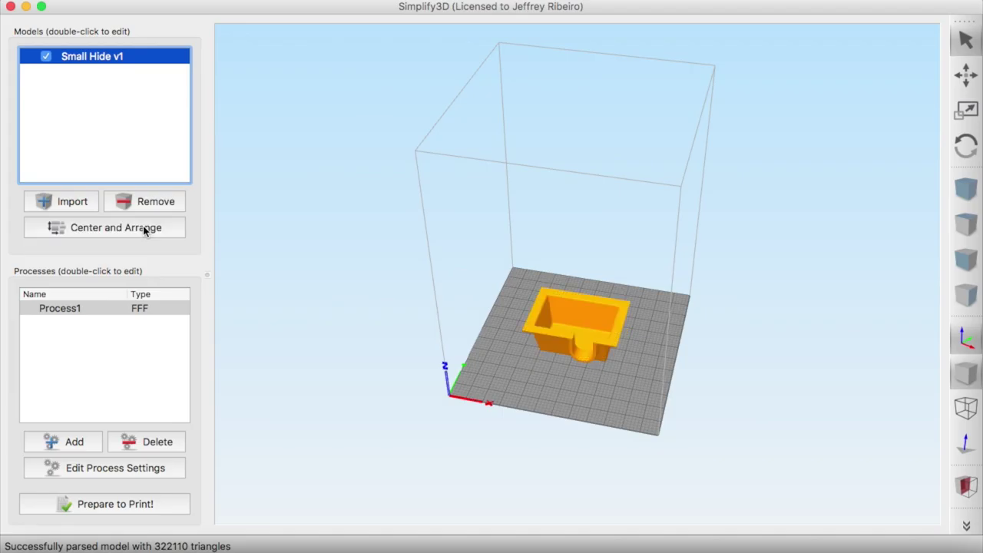
# - Review Process1's layer and infill settings, keeping the Fast quality and PLA presets
pyautogui.doubleClick(116, 316)
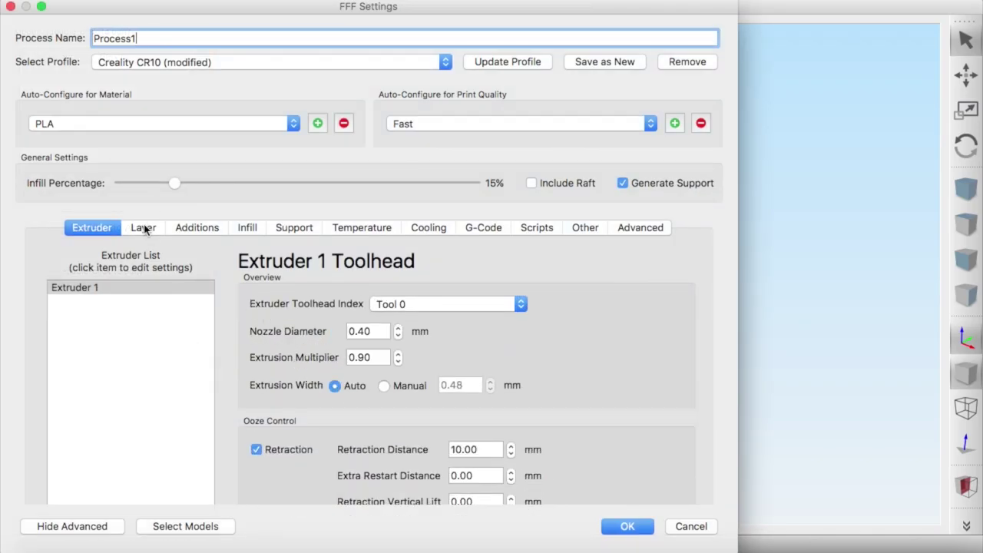
pyautogui.click(143, 228)
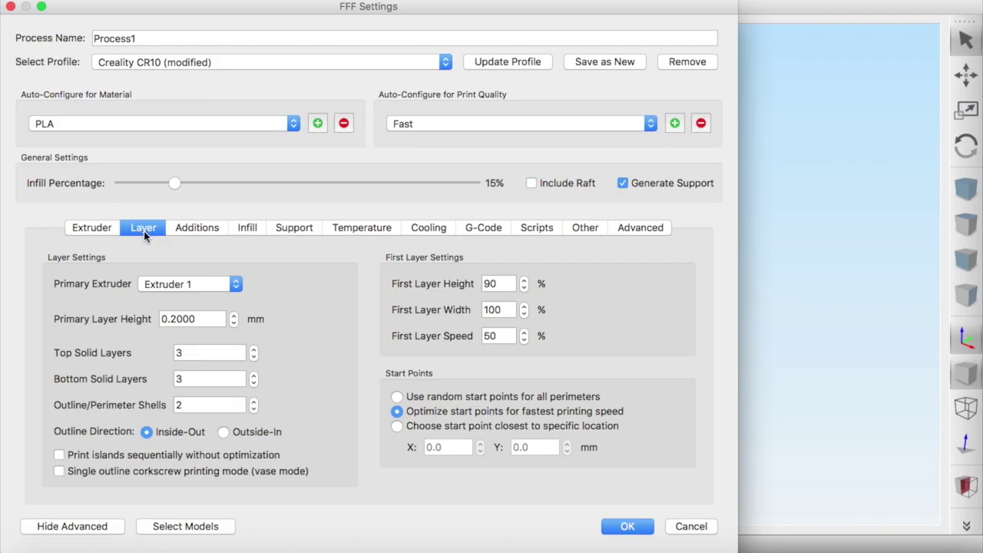
pyautogui.click(238, 358)
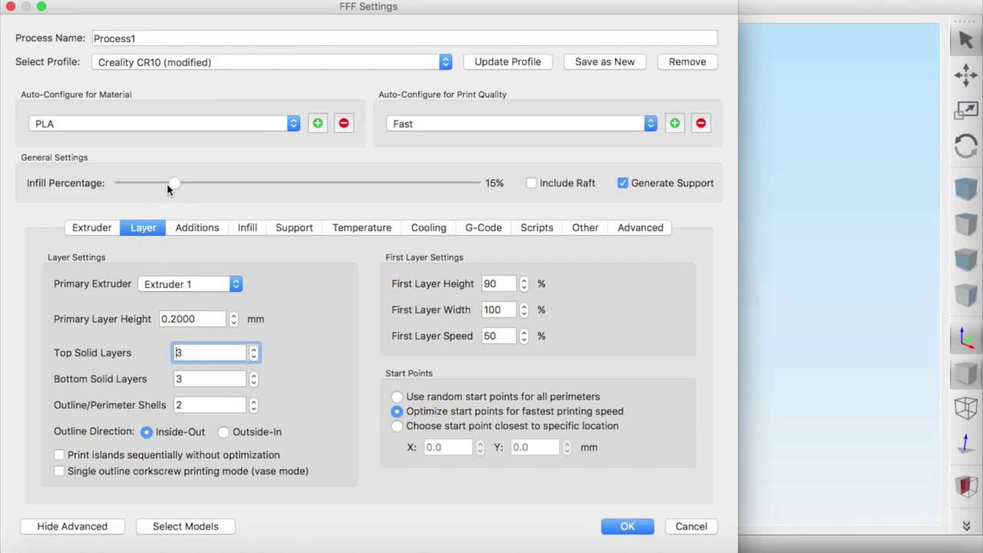
pyautogui.moveTo(176, 184)
pyautogui.mouseDown()
pyautogui.moveTo(184, 187)
pyautogui.moveTo(174, 185)
pyautogui.mouseUp()
pyautogui.click(521, 123)
pyautogui.click(522, 124)
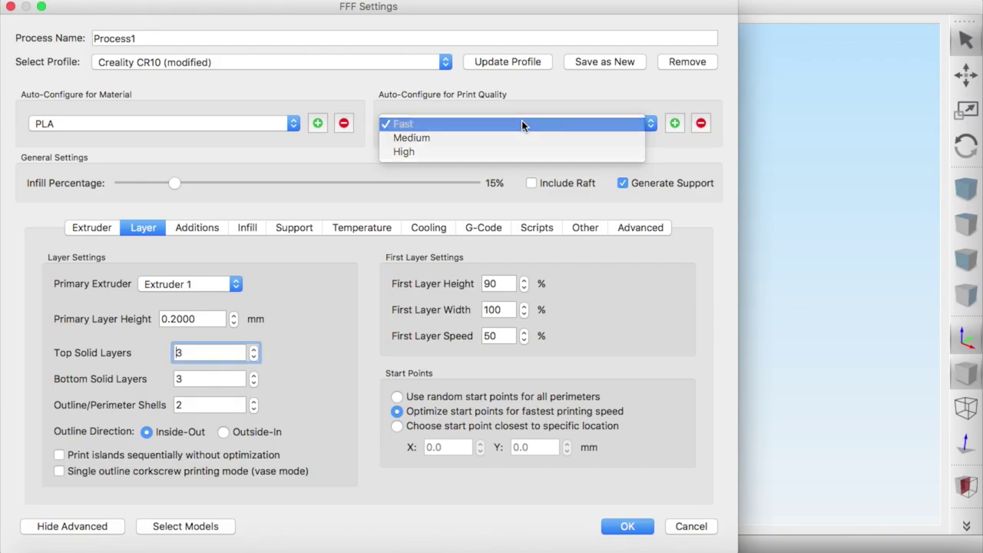
pyautogui.click(295, 127)
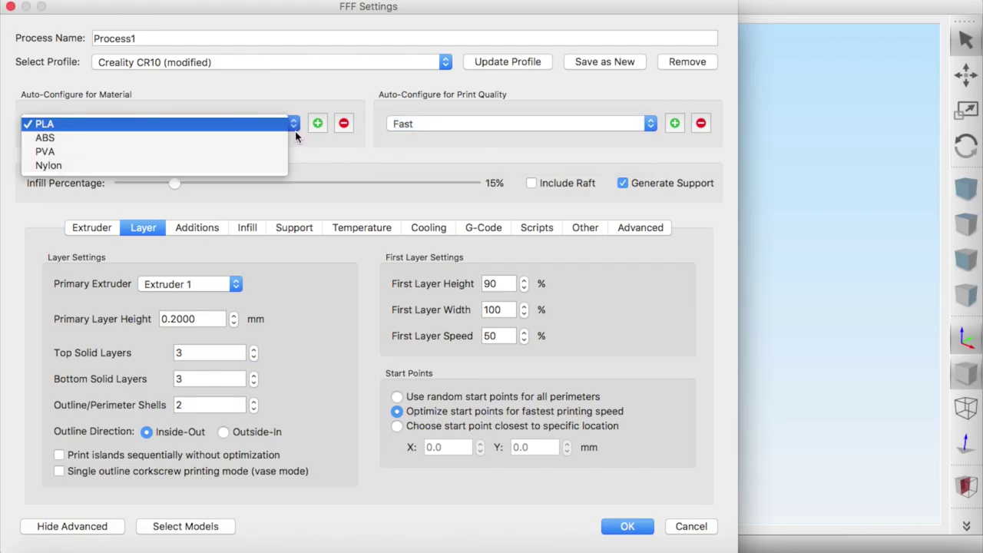
pyautogui.click(295, 136)
# - Add a new PETG material option and accept the FFF settings
pyautogui.click(318, 123)
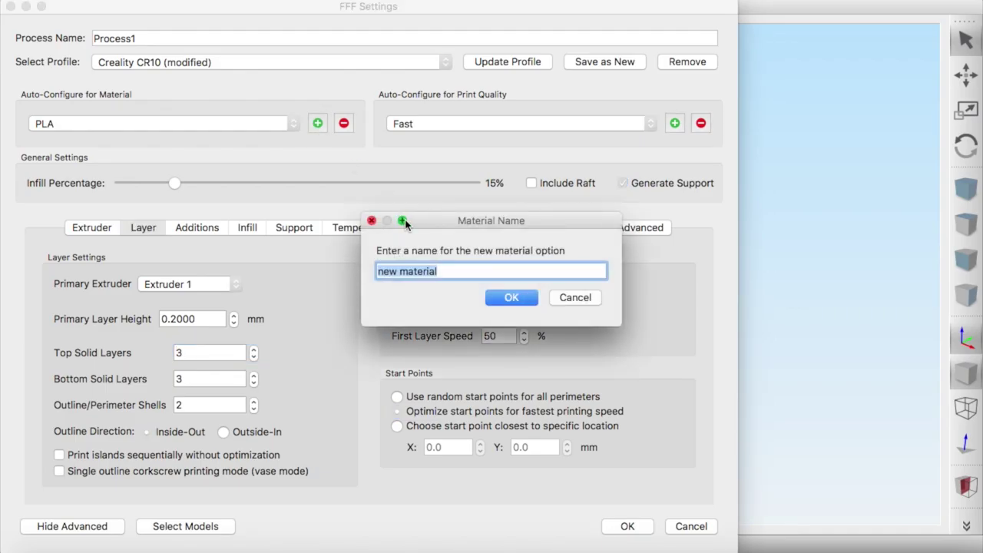
pyautogui.write('PETG')
pyautogui.click(514, 297)
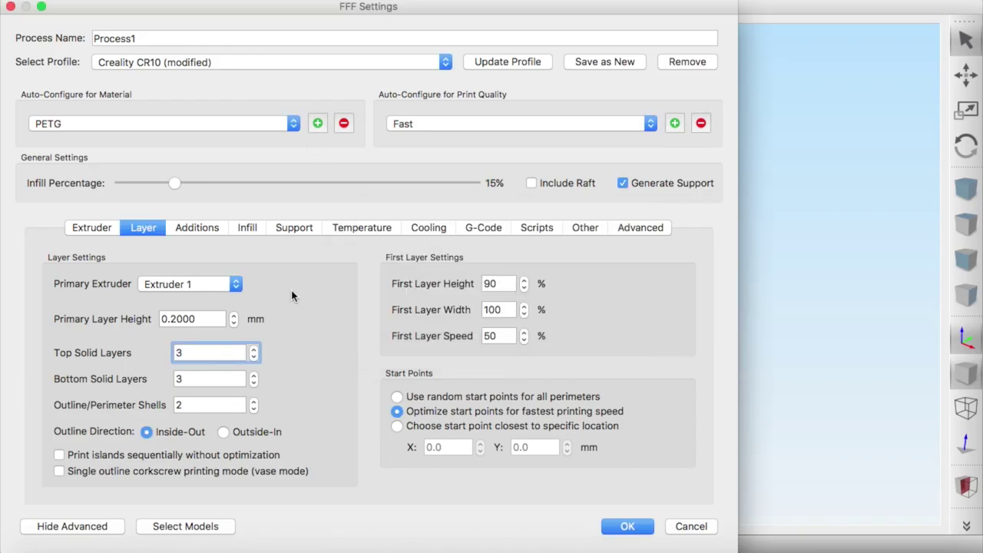
pyautogui.scroll(-2, 288, 280)
pyautogui.scroll(2, 291, 297)
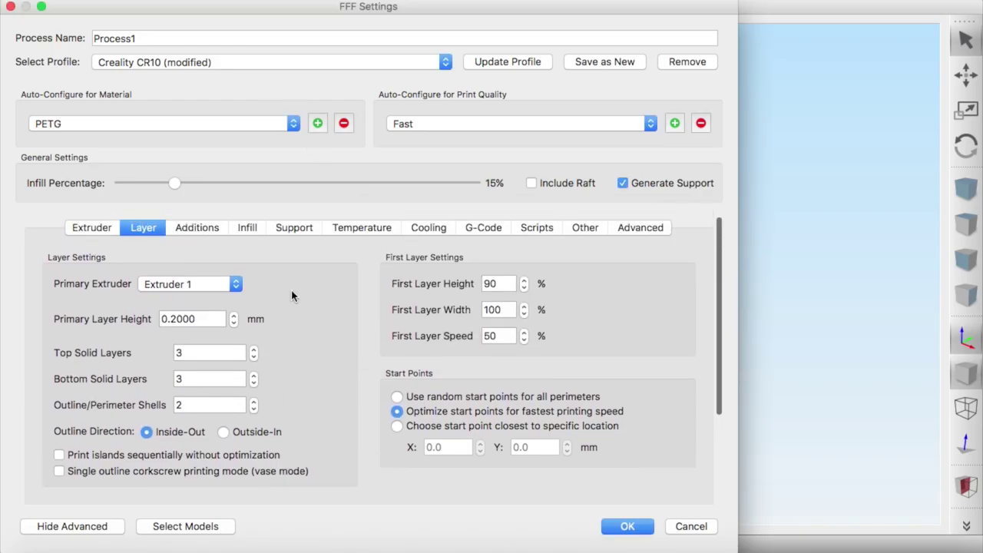
pyautogui.click(627, 527)
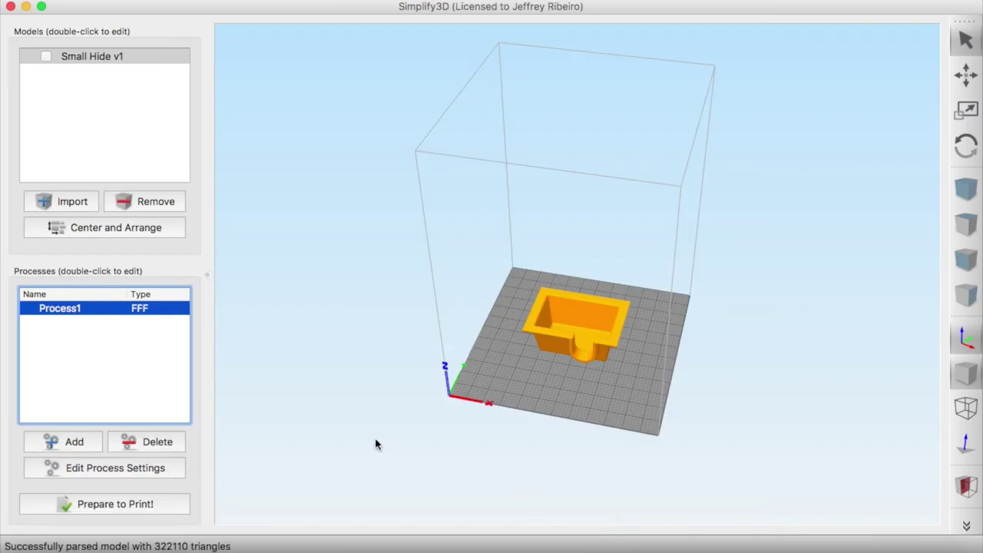
# - Slice the hide with Prepare to Print, giving an 8 h 15 min build
pyautogui.click(175, 500)
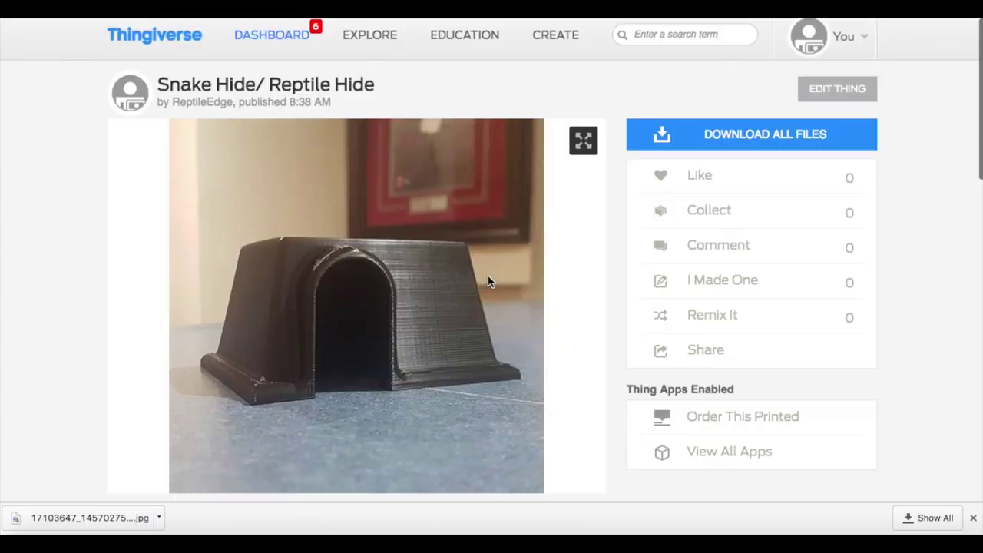
pyautogui.scroll(-6, 488, 281)
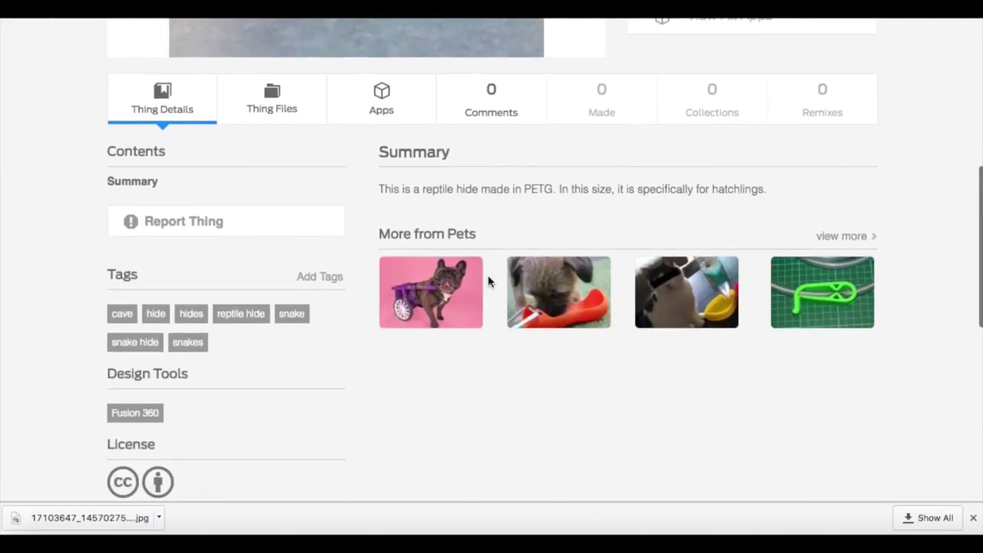
pyautogui.scroll(-5, 488, 278)
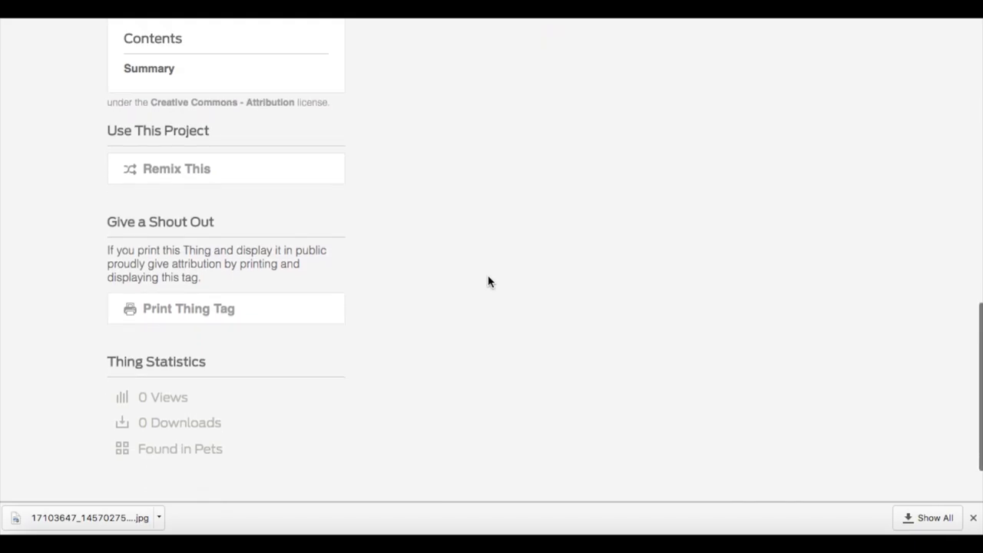
pyautogui.scroll(10, 488, 275)
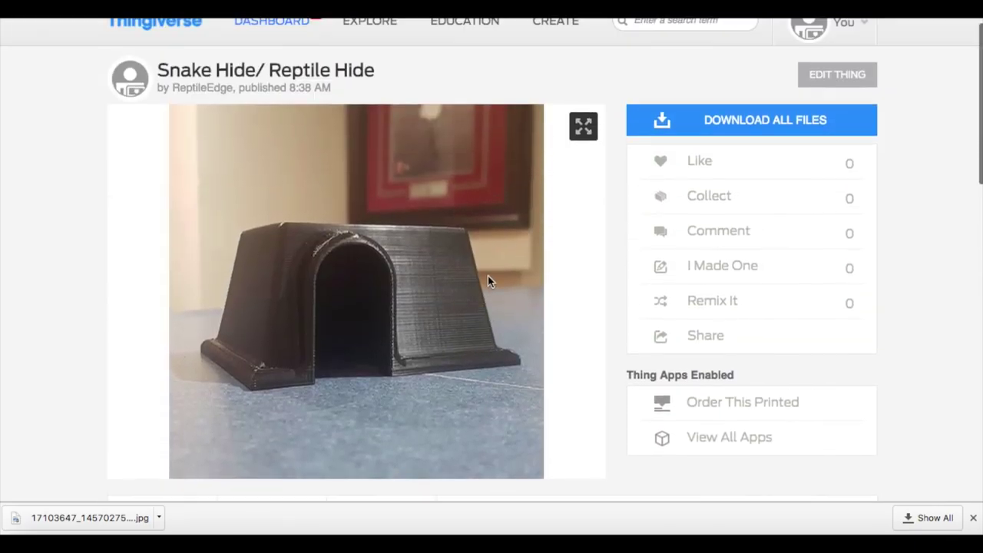